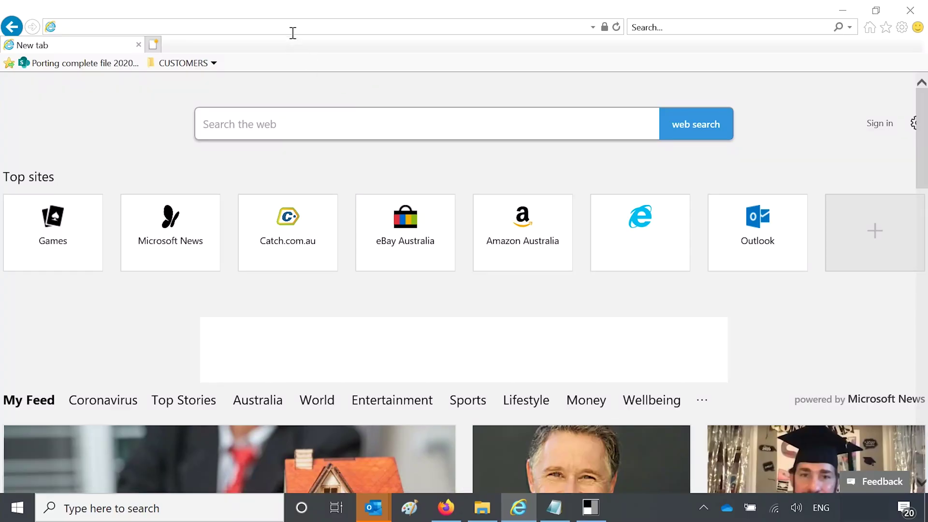
# Step: Load the Google account signup page and enter the first and last name
pyautogui.write('https://accounts.google.com/signup')
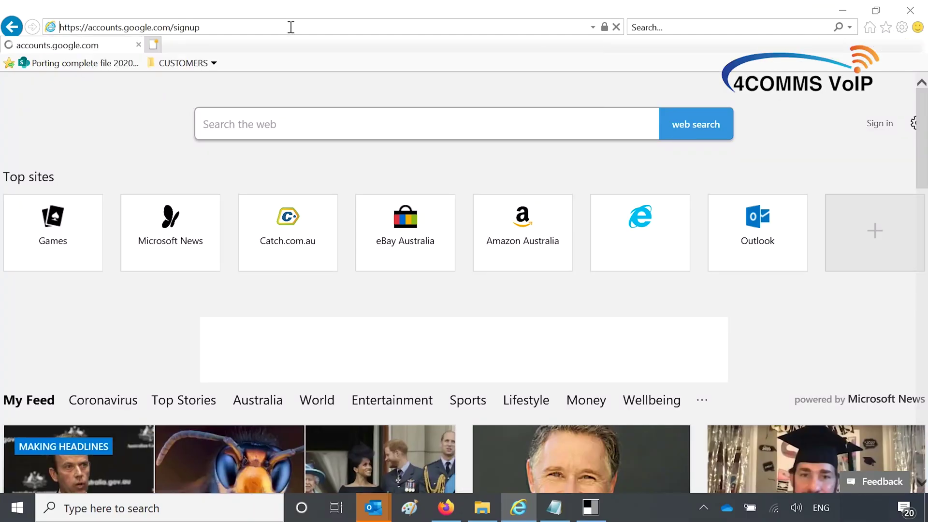
pyautogui.press('Return')
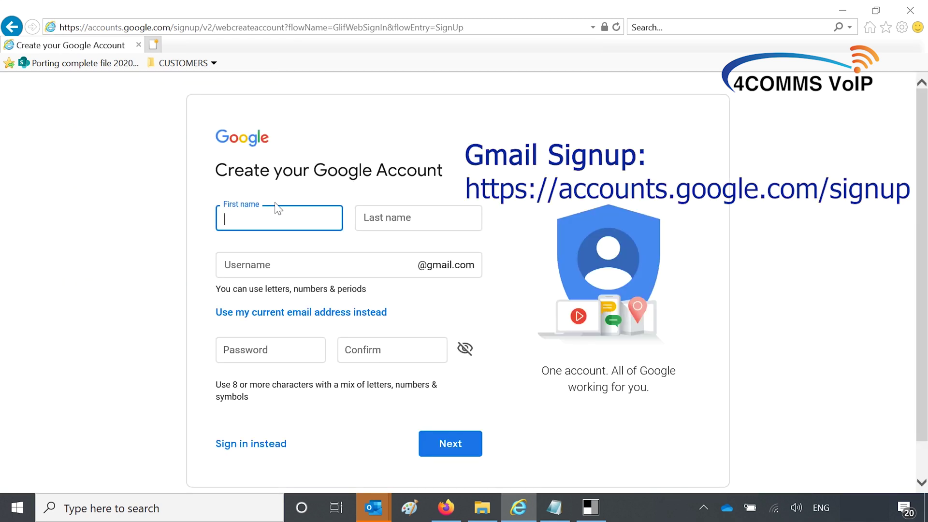
pyautogui.write('u')
pyautogui.write('tbu')
pyautogui.press('BackSpace')
pyautogui.press('BackSpace')
pyautogui.press('BackSpace')
pyautogui.write('ube')
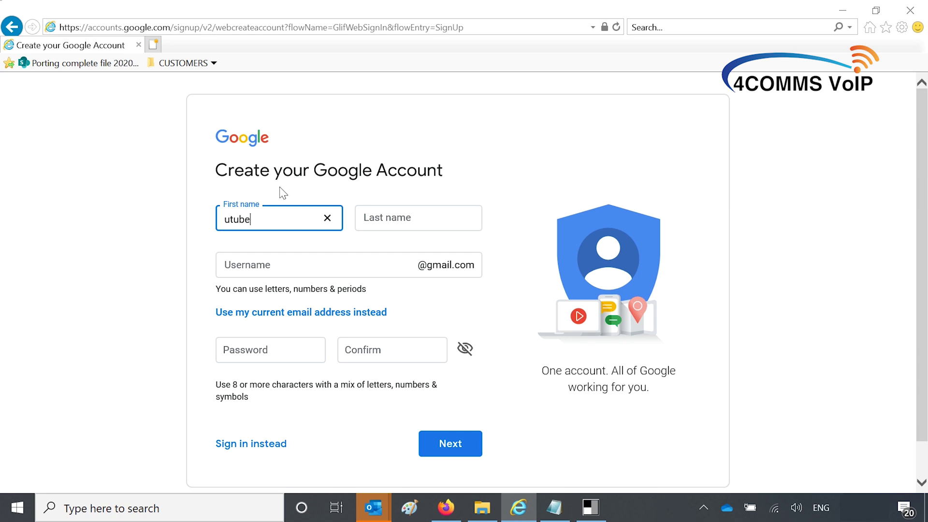
pyautogui.write('demo')
pyautogui.click(401, 218)
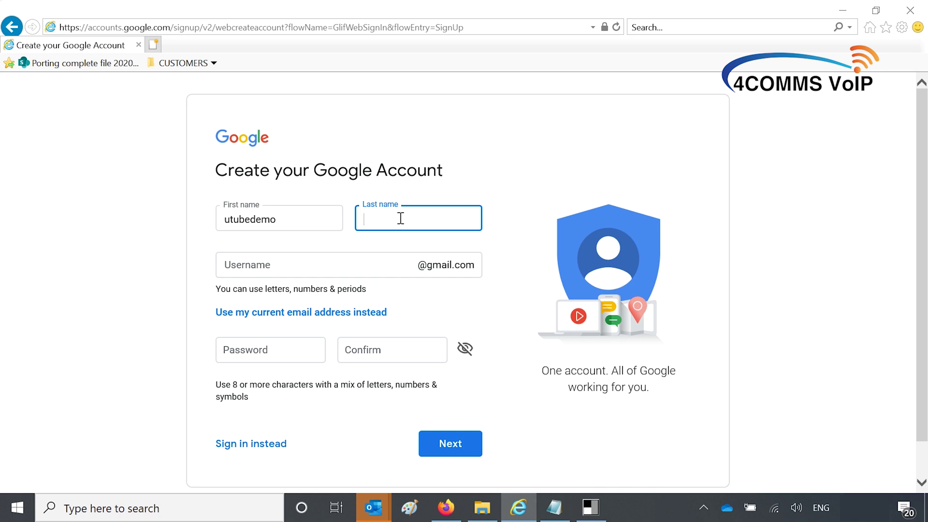
pyautogui.write('video')
# Step: Enter the desired username in the signup form
pyautogui.click(342, 265)
pyautogui.write('utue')
pyautogui.press('BackSpace')
pyautogui.write('be')
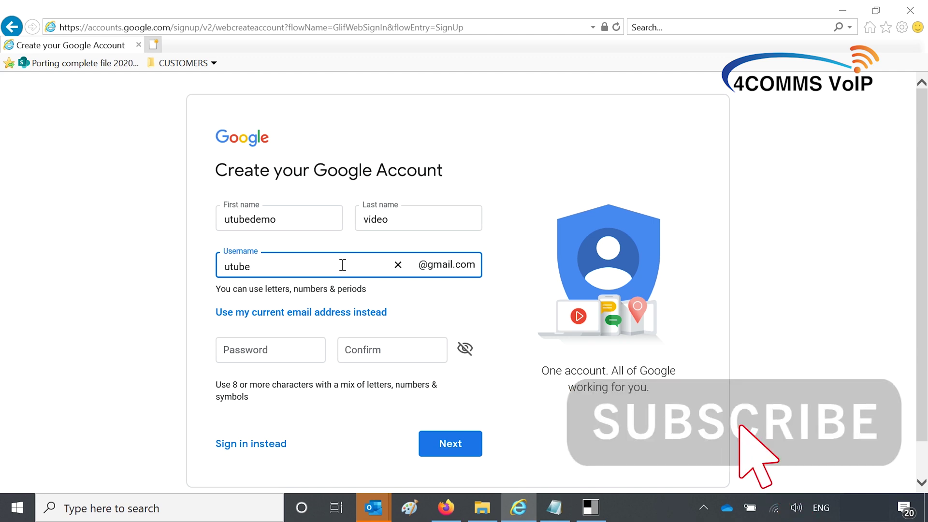
pyautogui.write('demo')
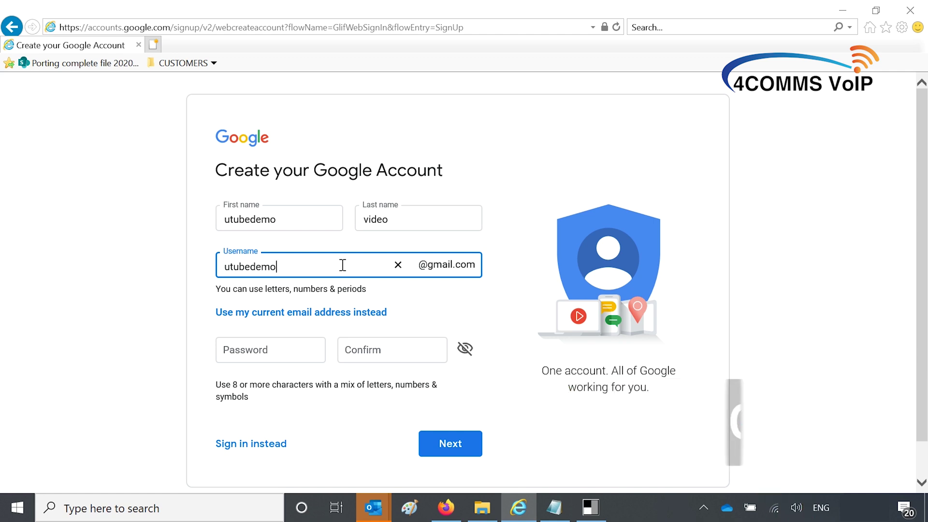
# Step: Enter and confirm the account password, submit, and take a suggested available username
pyautogui.click(297, 354)
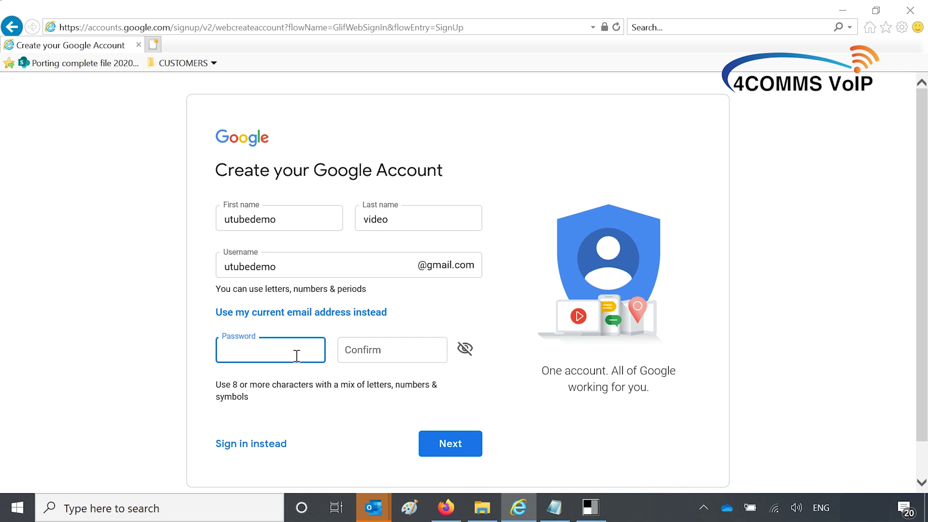
pyautogui.write('••••••••')
pyautogui.click(405, 350)
pyautogui.write('•')
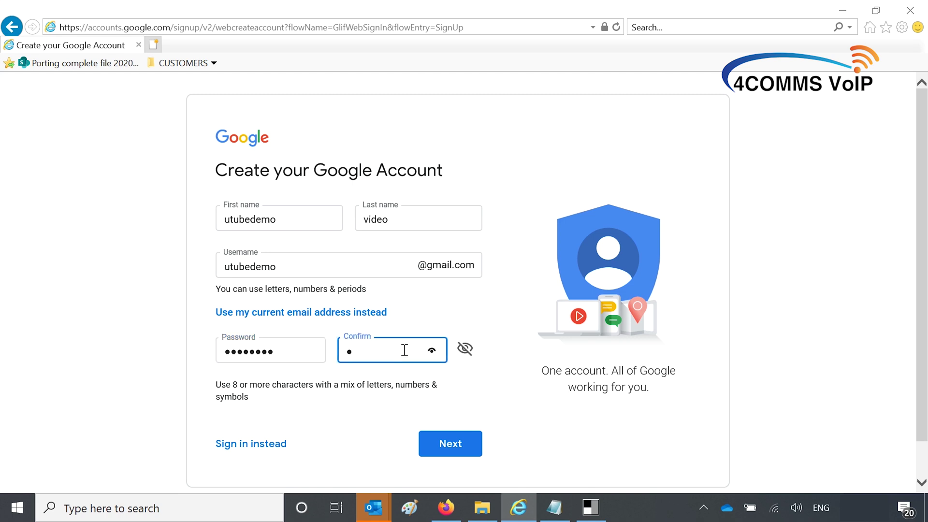
pyautogui.write('•••••••')
pyautogui.click(464, 349)
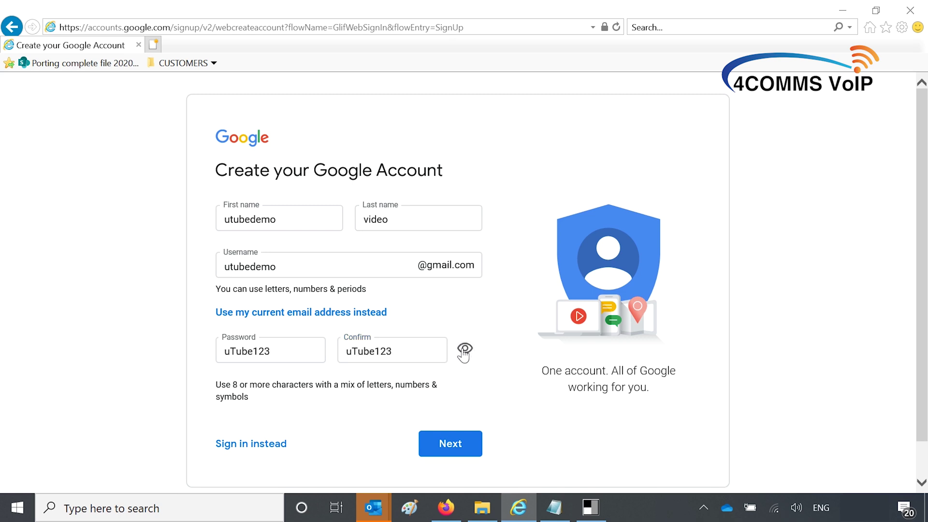
pyautogui.click(473, 448)
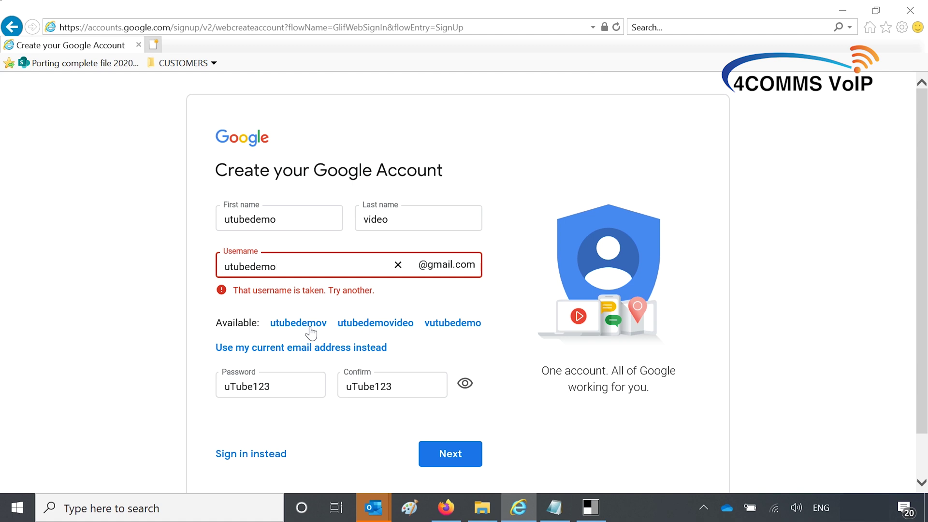
pyautogui.click(310, 329)
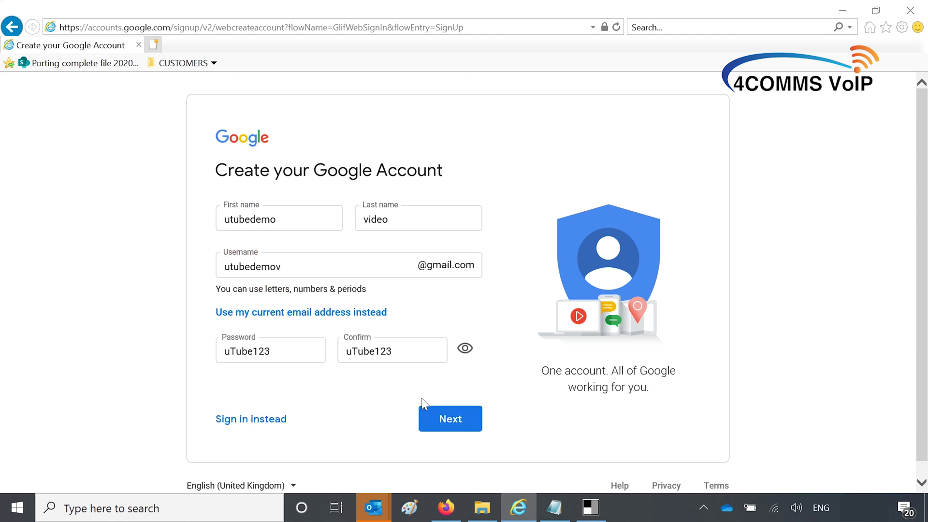
# Step: Submit the new username, then enter a January 2000 birth date and gender Male
pyautogui.click(442, 412)
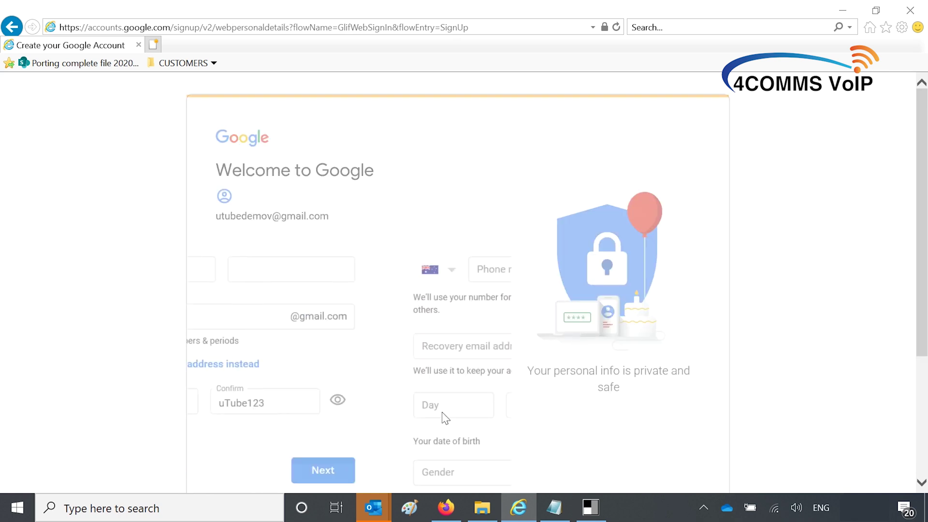
pyautogui.scroll(-2, 442, 413)
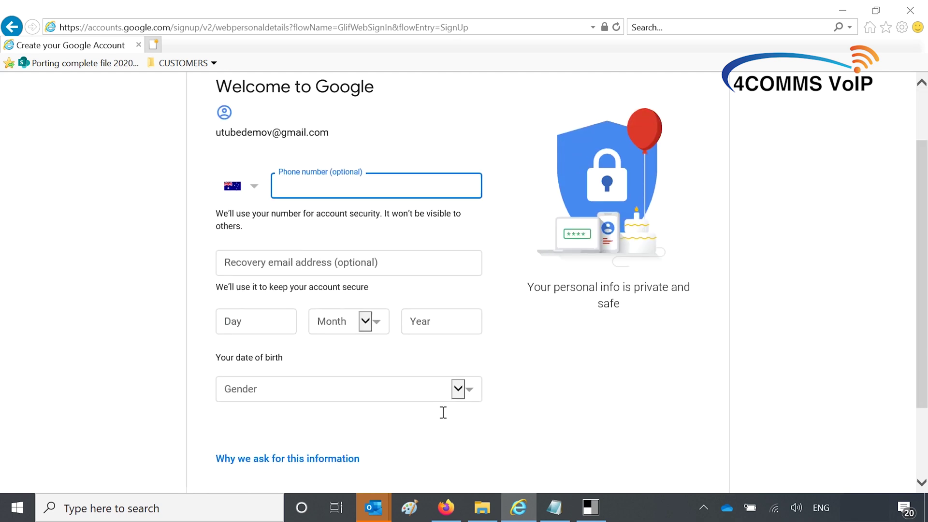
pyautogui.scroll(-2, 449, 427)
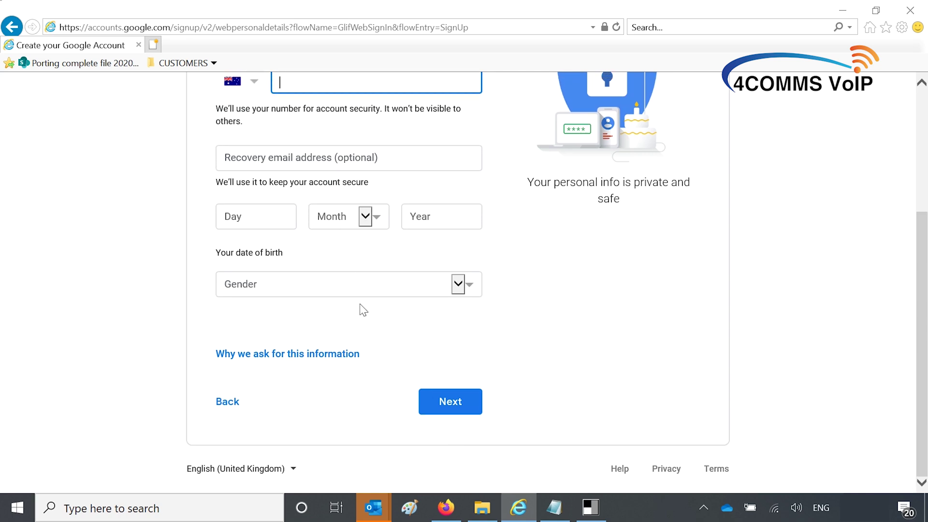
pyautogui.click(256, 216)
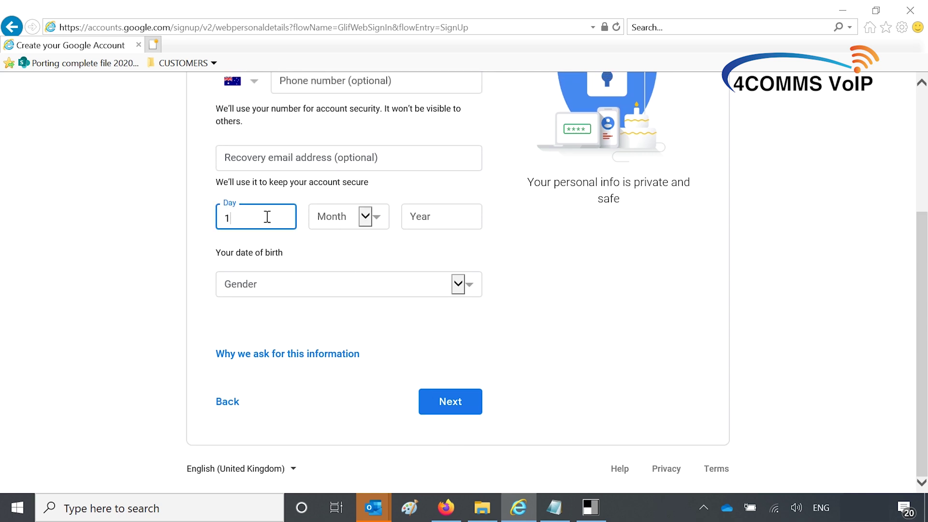
pyautogui.click(338, 225)
pyautogui.click(337, 230)
pyautogui.click(415, 219)
pyautogui.write('2000')
pyautogui.click(458, 284)
pyautogui.click(289, 308)
# Step: Submit the personal details and agree to the privacy terms
pyautogui.click(429, 400)
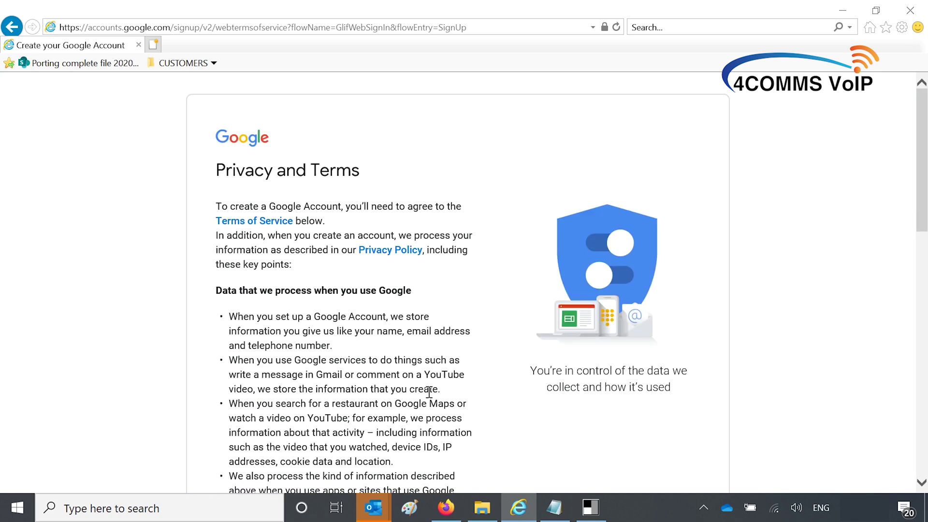
pyautogui.scroll(-10, 428, 394)
pyautogui.scroll(-3, 497, 388)
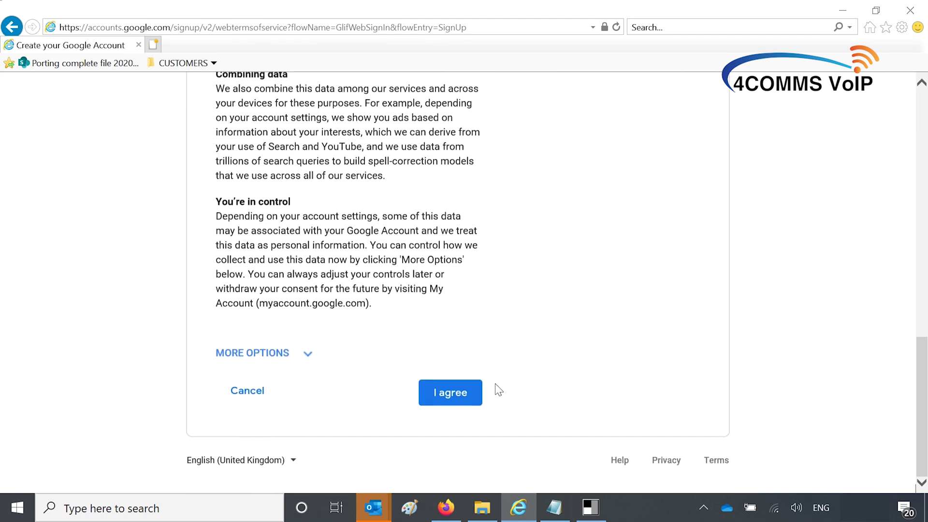
pyautogui.click(458, 398)
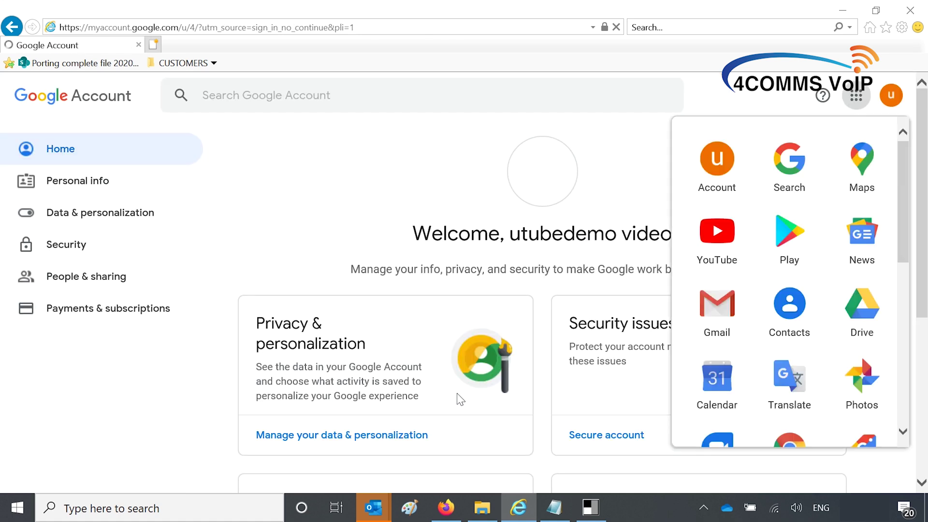
# Step: Switch Less secure app access ON from the Security page and return to the security overview
pyautogui.click(52, 244)
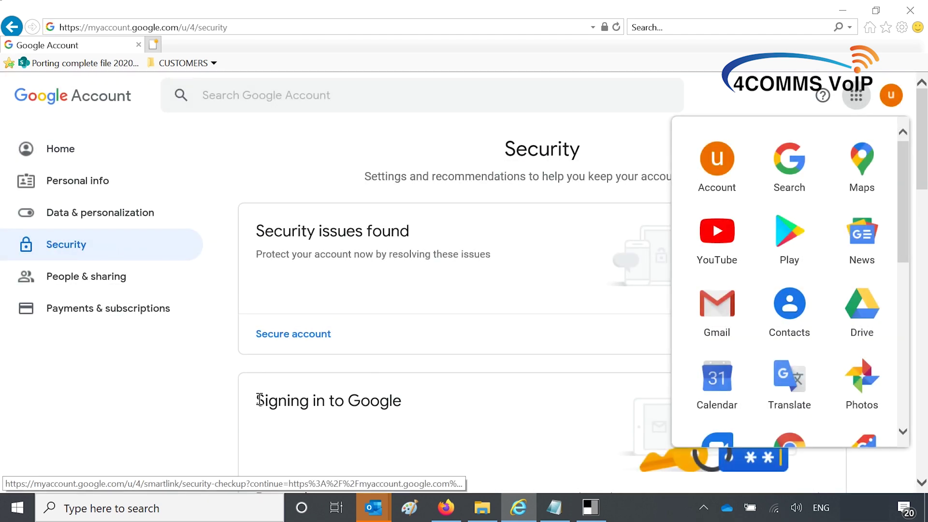
pyautogui.scroll(-2, 258, 411)
pyautogui.scroll(-5, 259, 411)
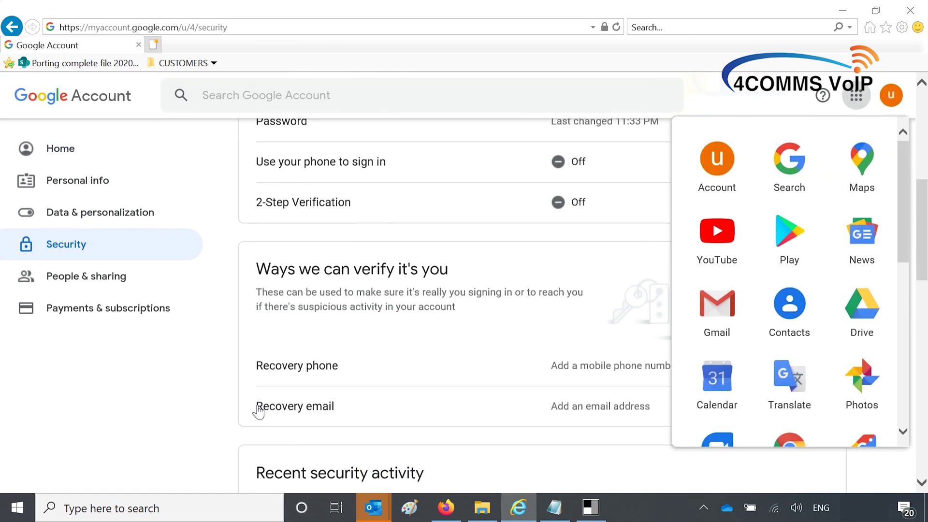
pyautogui.scroll(-8, 259, 411)
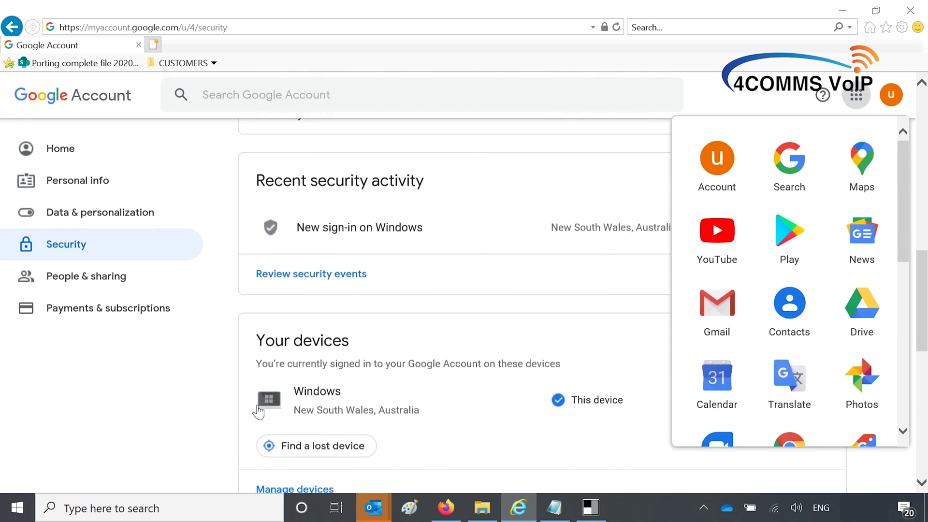
pyautogui.scroll(-2, 258, 411)
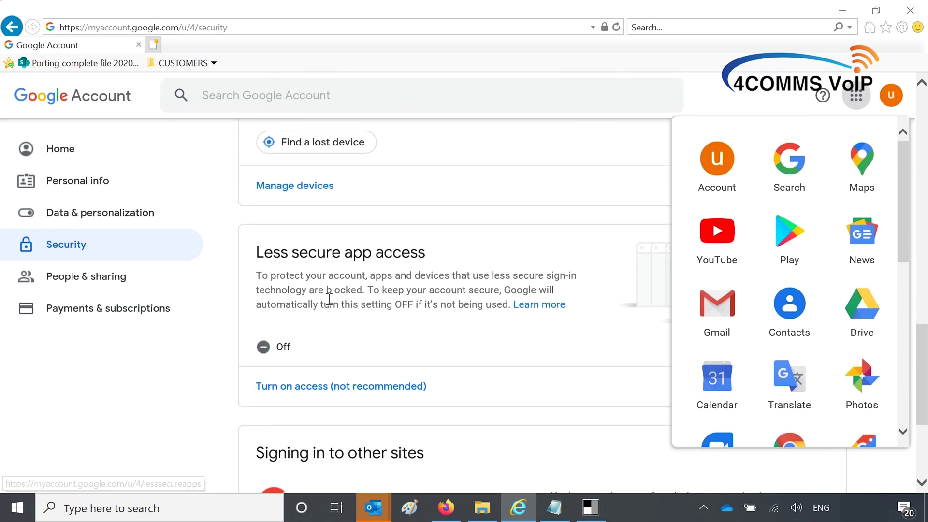
pyautogui.click(356, 392)
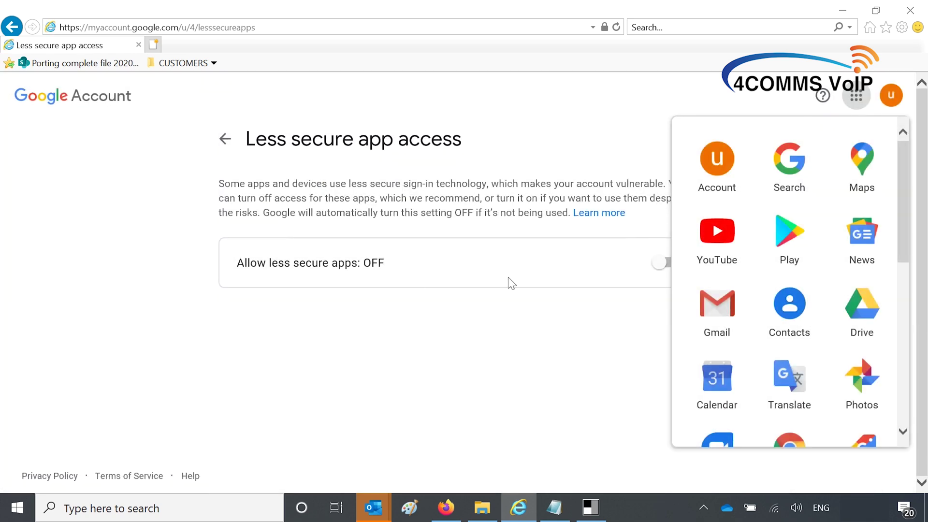
pyautogui.click(857, 100)
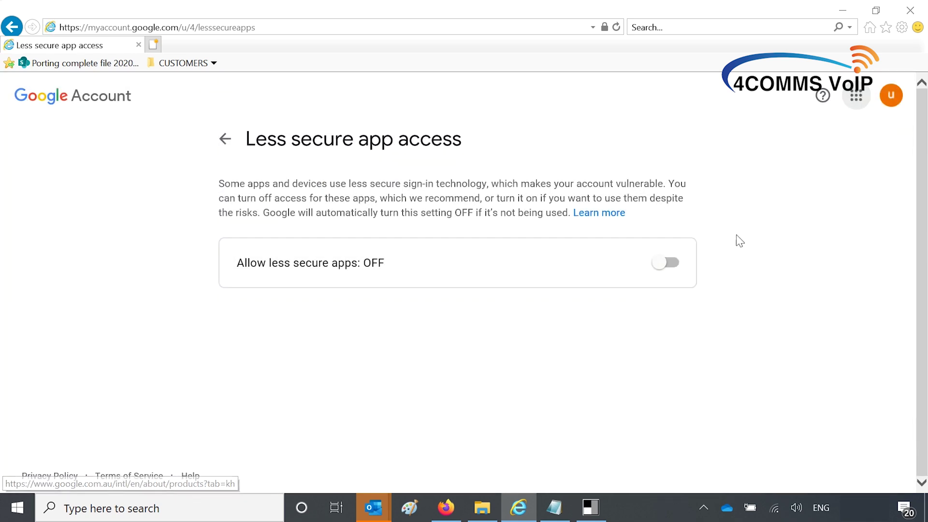
pyautogui.click(672, 262)
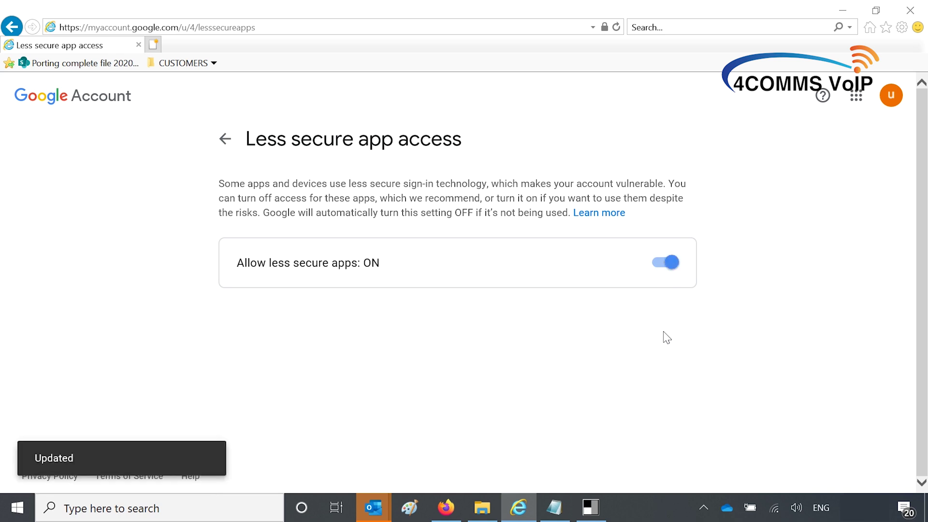
pyautogui.click(226, 139)
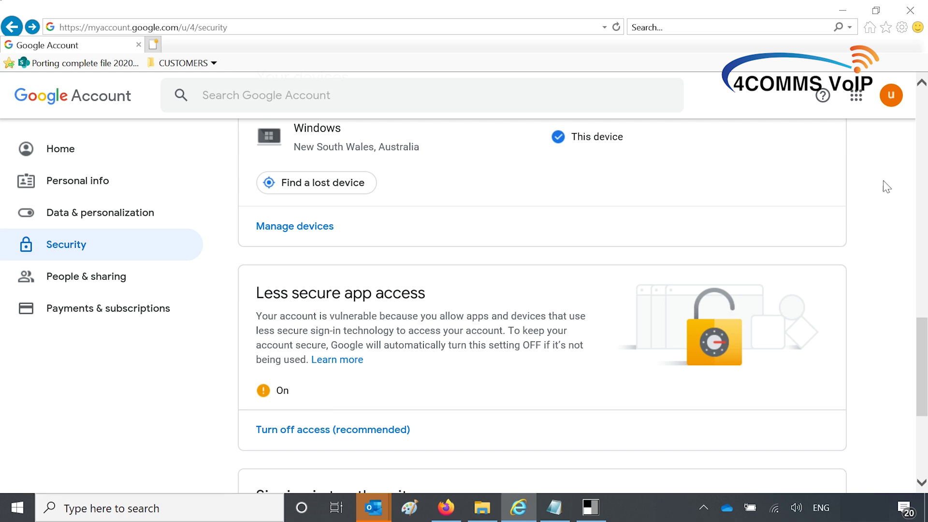
pyautogui.click(856, 96)
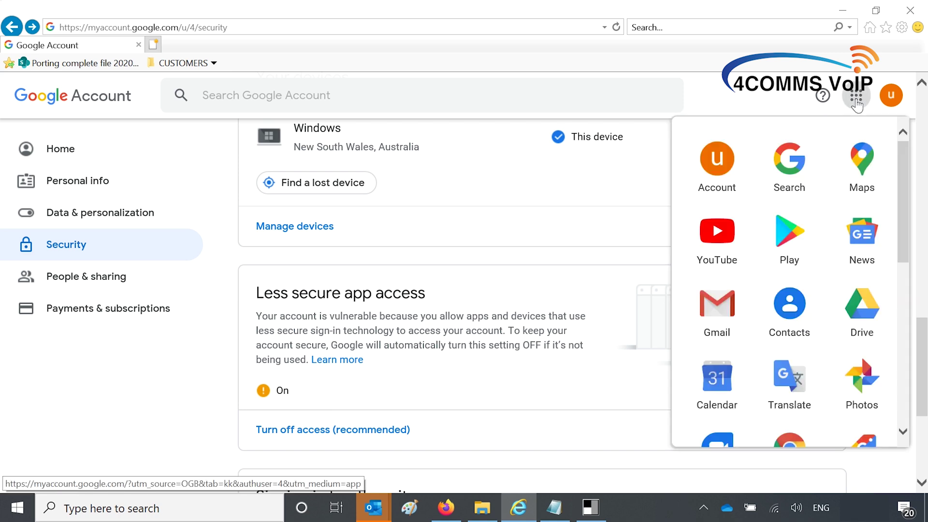
# Step: Open Gmail, accept the default view, and open the Critical security alert email
pyautogui.click(719, 315)
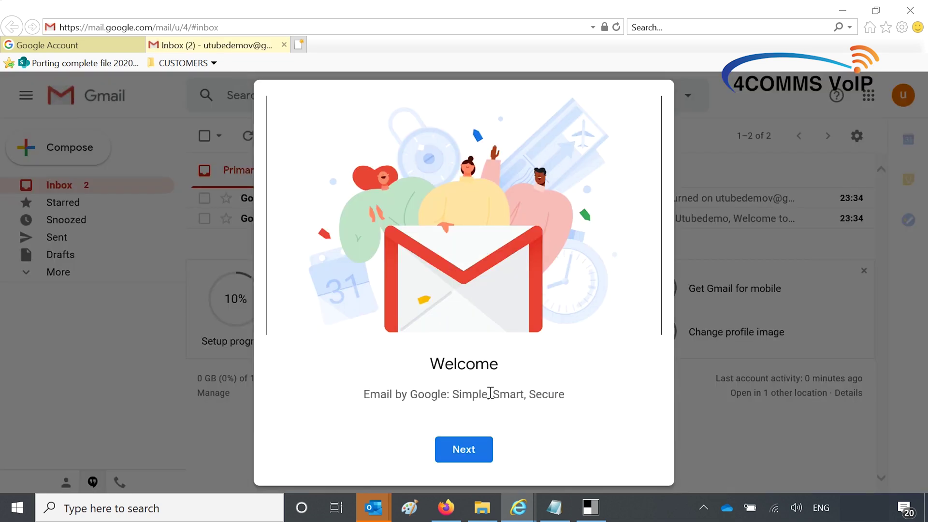
pyautogui.click(474, 454)
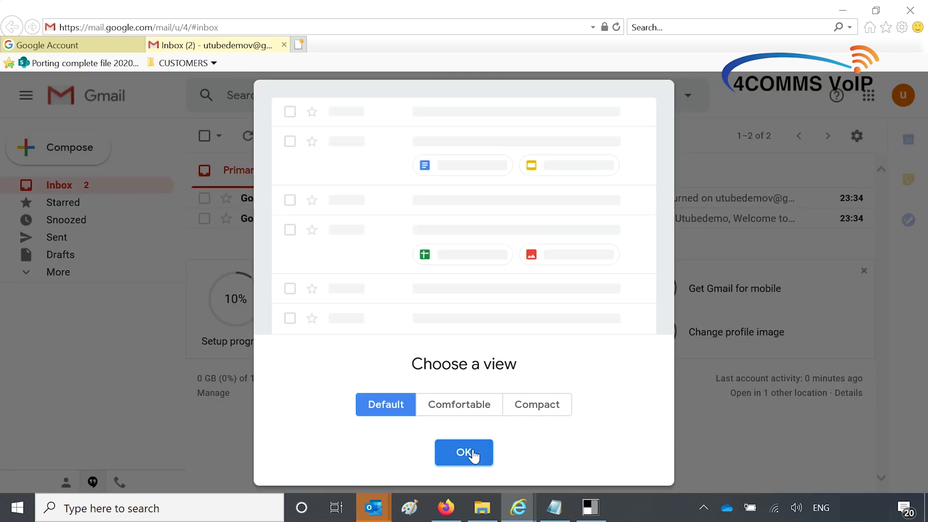
pyautogui.click(473, 454)
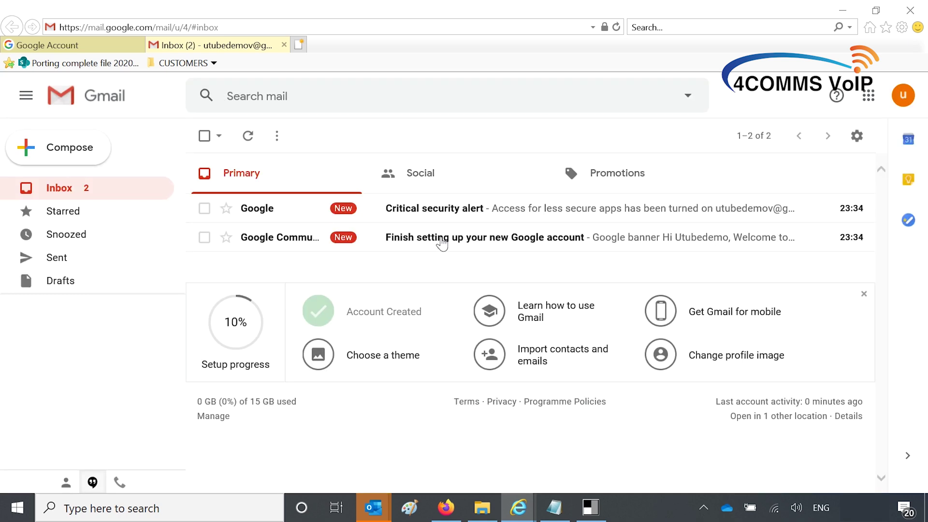
pyautogui.click(442, 244)
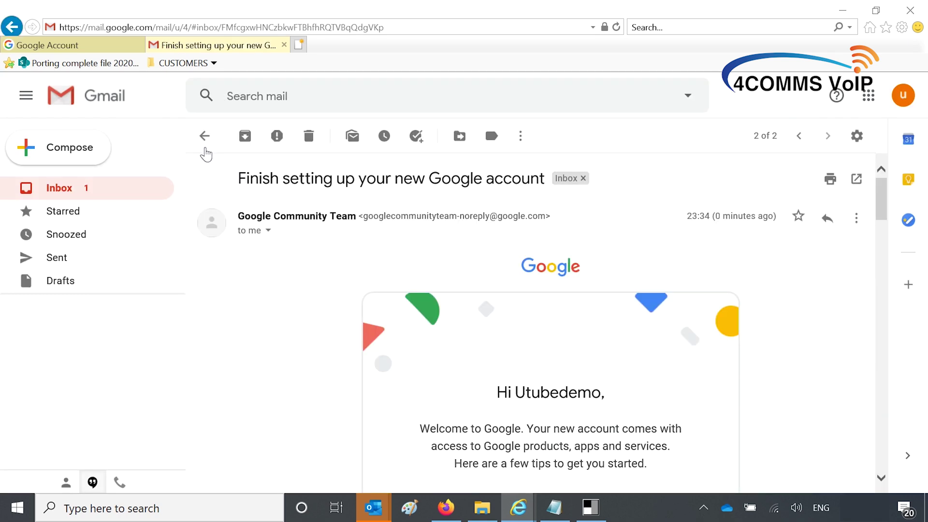
pyautogui.click(202, 145)
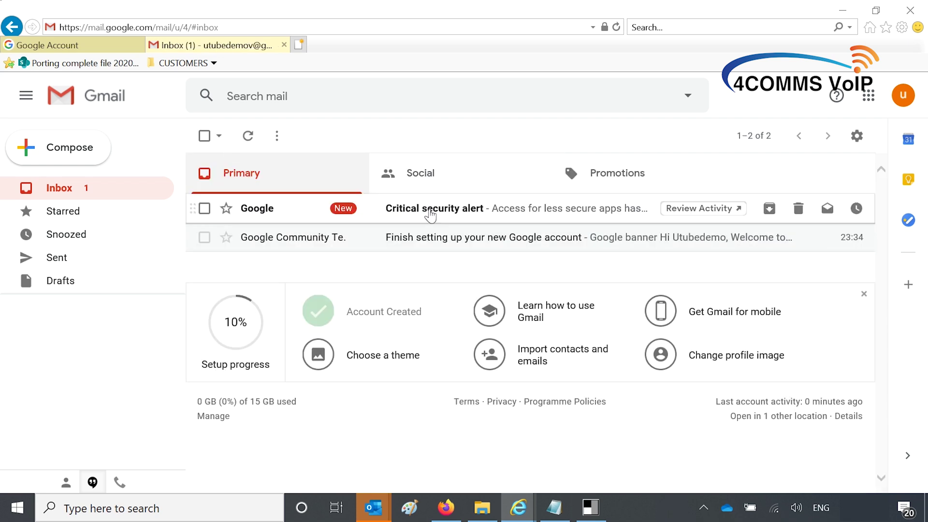
pyautogui.click(429, 211)
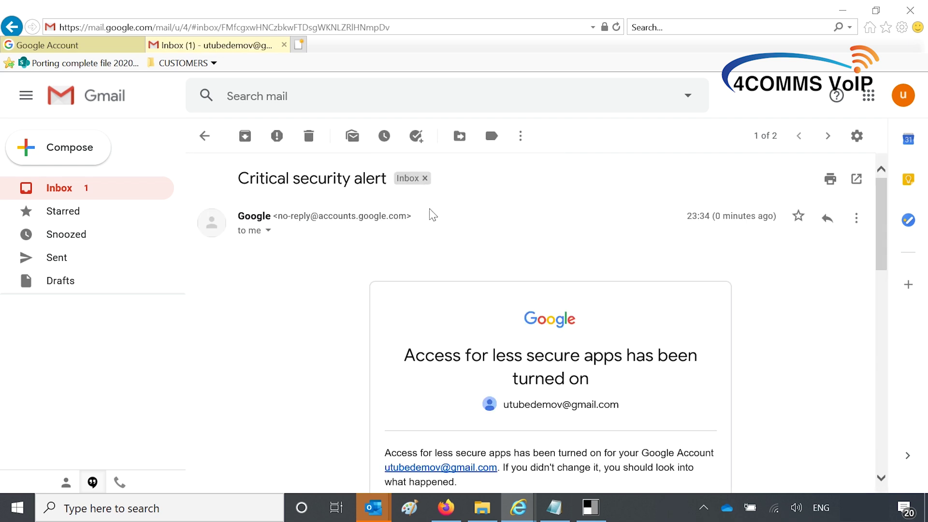
pyautogui.scroll(-3, 452, 404)
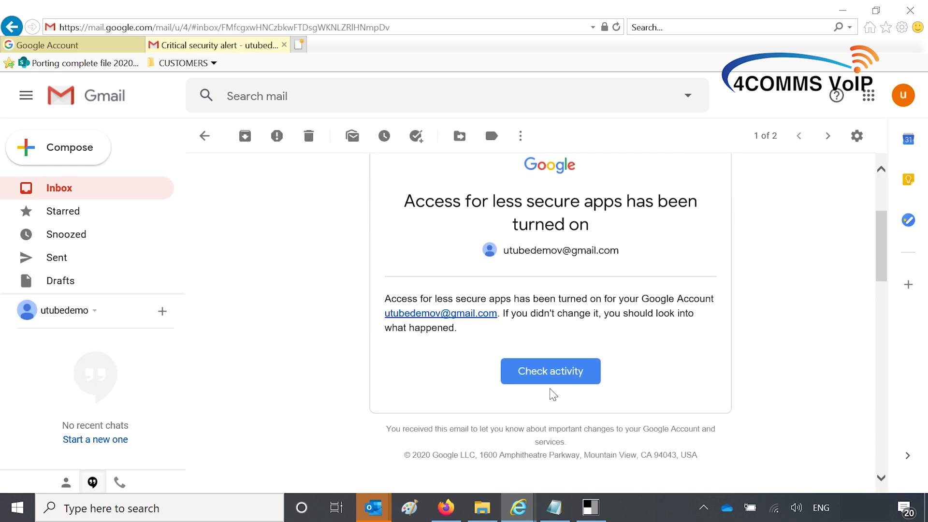
# Step: Check the alert's activity and confirm 'Yes, it was me'
pyautogui.click(551, 372)
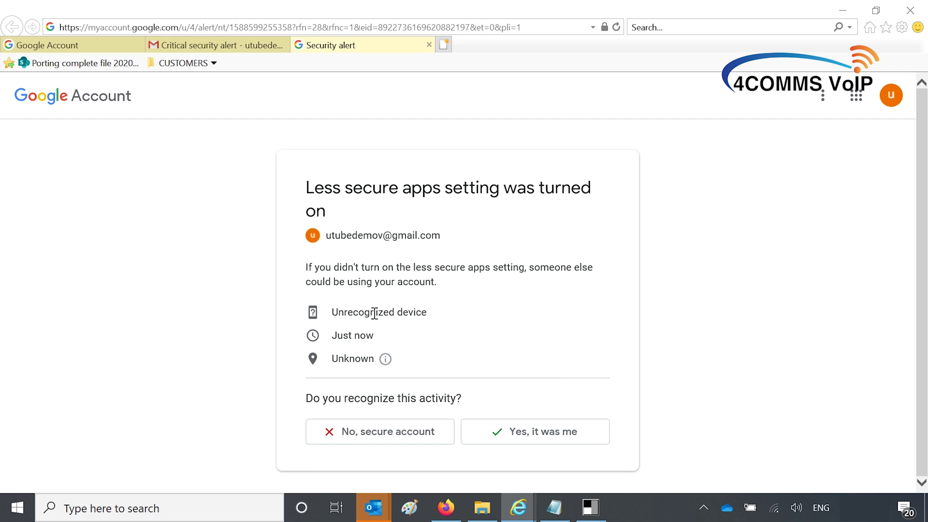
pyautogui.click(537, 440)
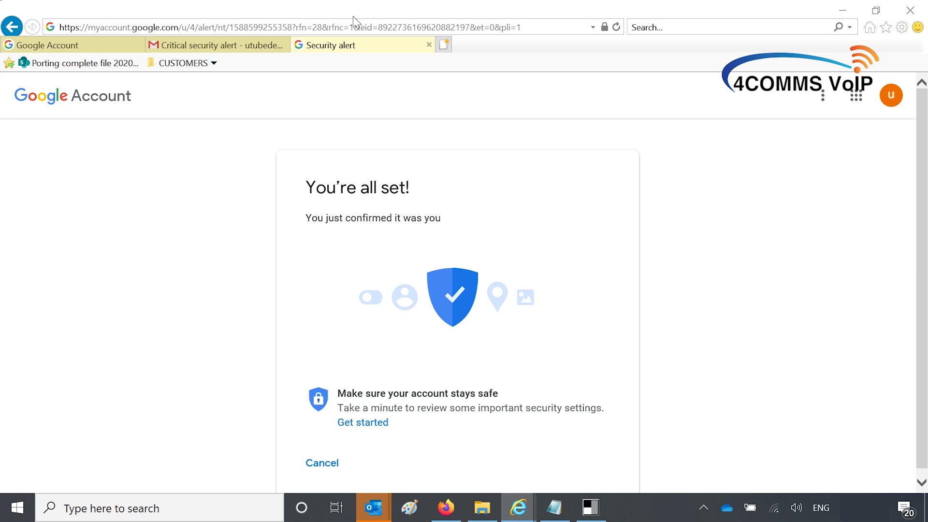
pyautogui.scroll(-1, 352, 287)
pyautogui.scroll(1, 351, 287)
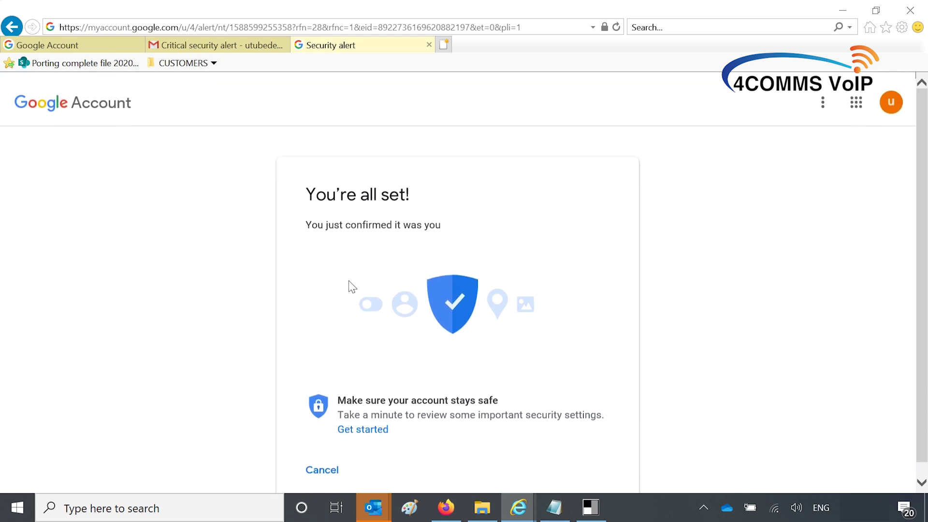
# Step: Close the Security alert tab, reopen the alert email and select the account's e-mail address
pyautogui.click(429, 45)
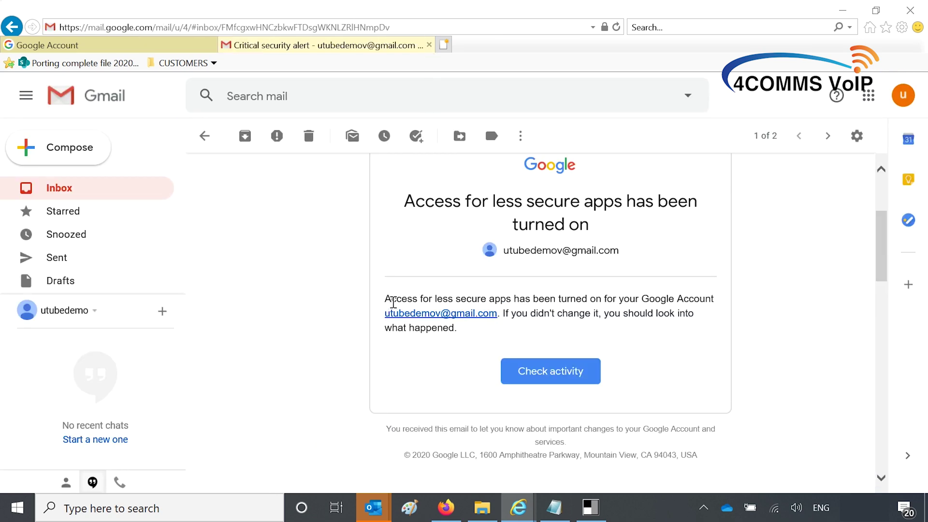
pyautogui.click(51, 191)
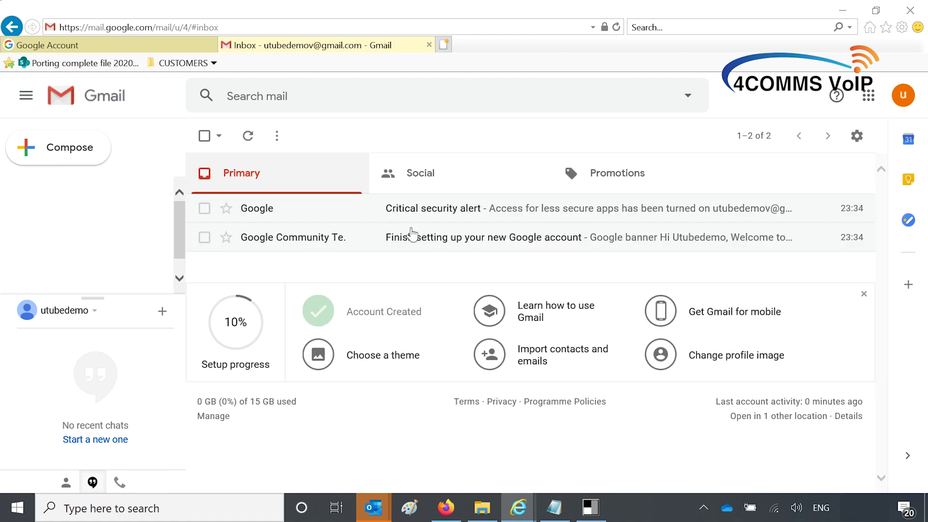
pyautogui.click(439, 210)
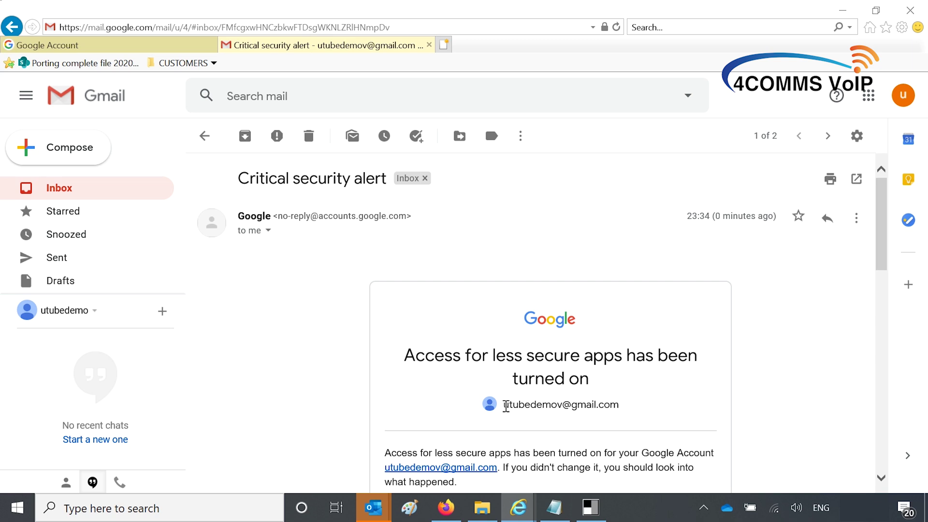
pyautogui.moveTo(504, 404); pyautogui.dragTo(614, 406)
pyautogui.hotkey('ctrl', 'c')
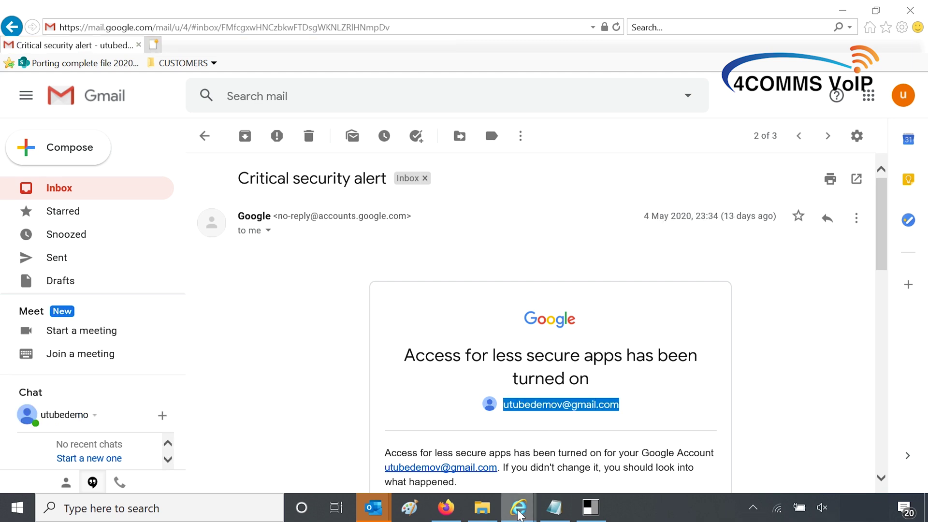
# Step: Log into the Web Maintenance Console with the INSTALLER username and its password
pyautogui.moveTo(518, 506)
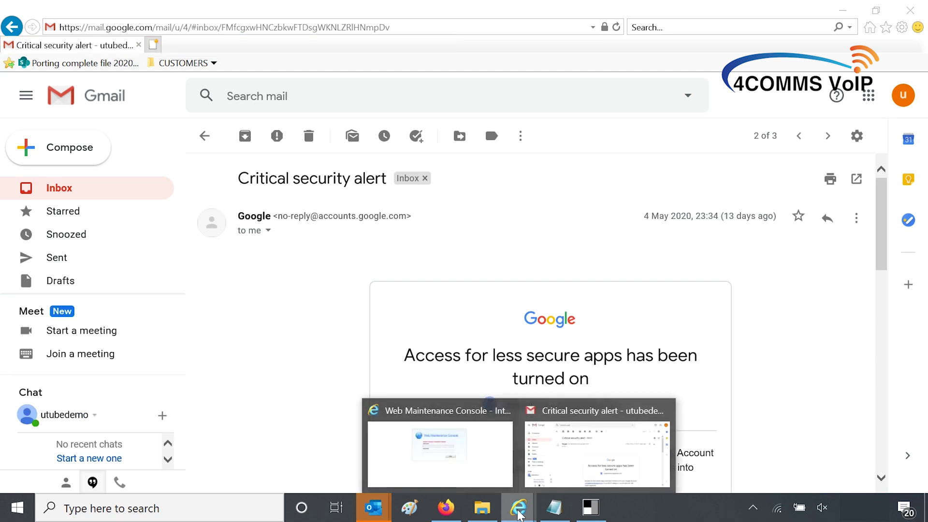
pyautogui.click(466, 467)
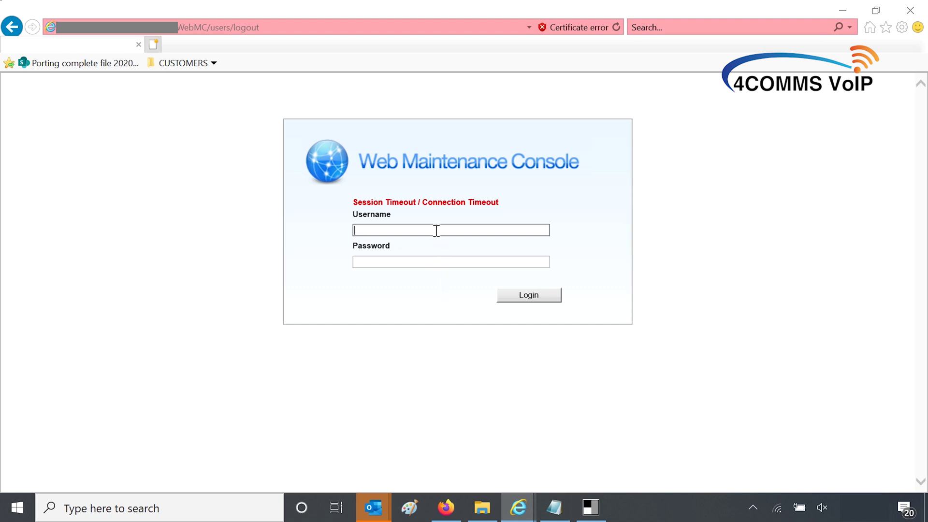
pyautogui.write('INSTALLER')
pyautogui.press('Tab')
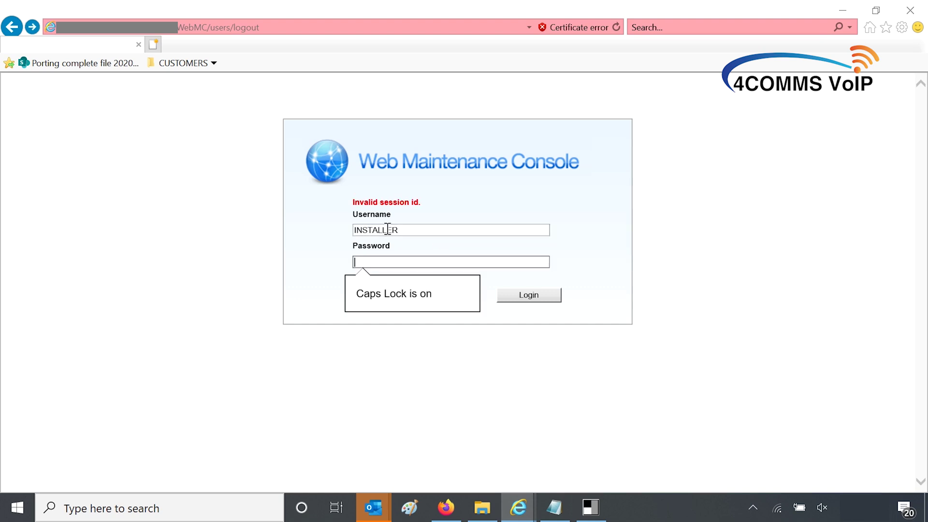
pyautogui.write('***')
pyautogui.press('capslock')
pyautogui.write('********')
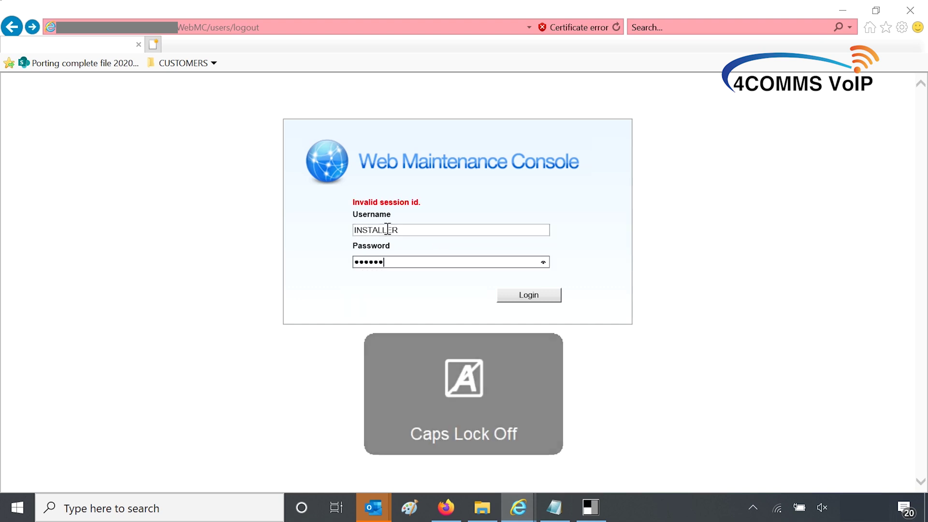
pyautogui.write('**')
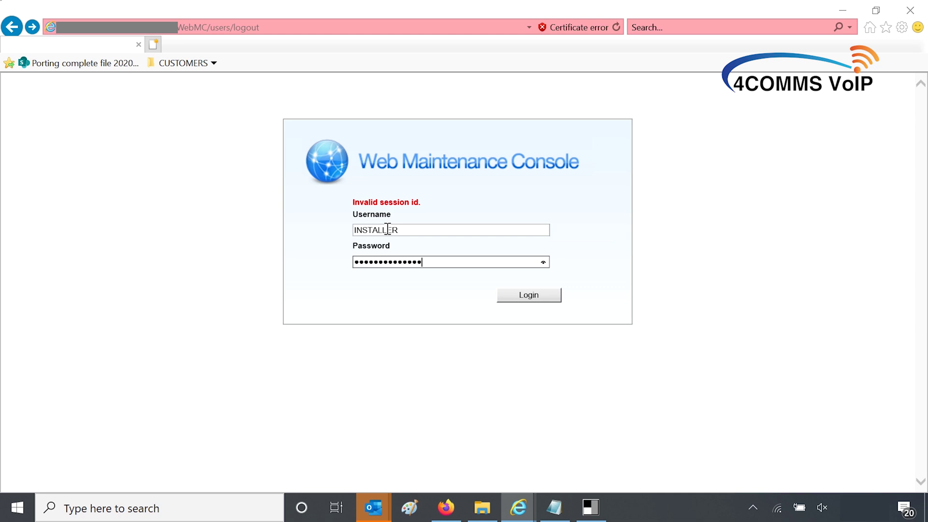
pyautogui.press('Return')
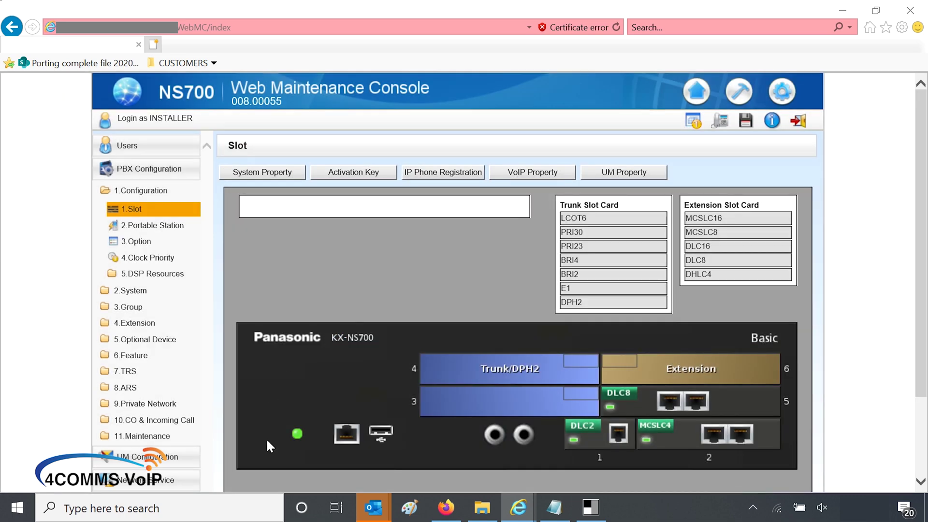
# Step: Open Network Service > 3.Client Feature > 6.SMTP settings
pyautogui.scroll(-2, 266, 438)
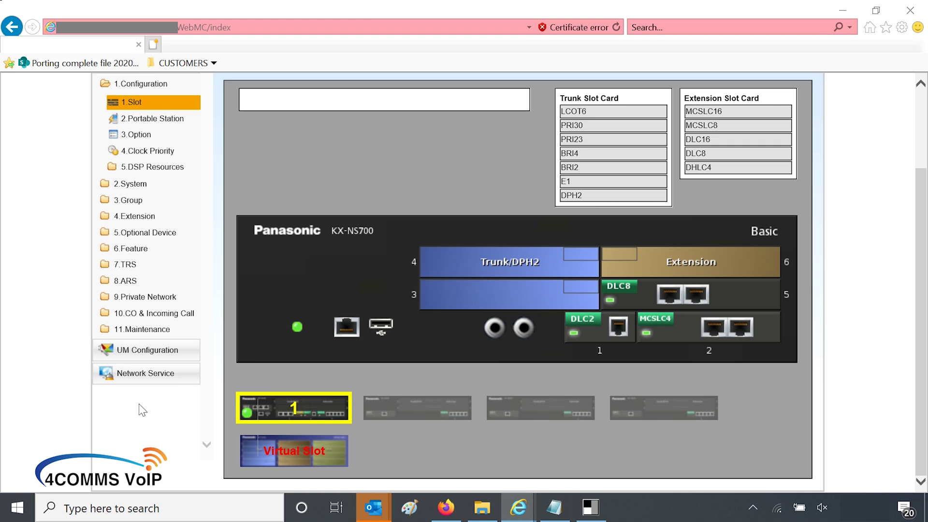
pyautogui.click(140, 377)
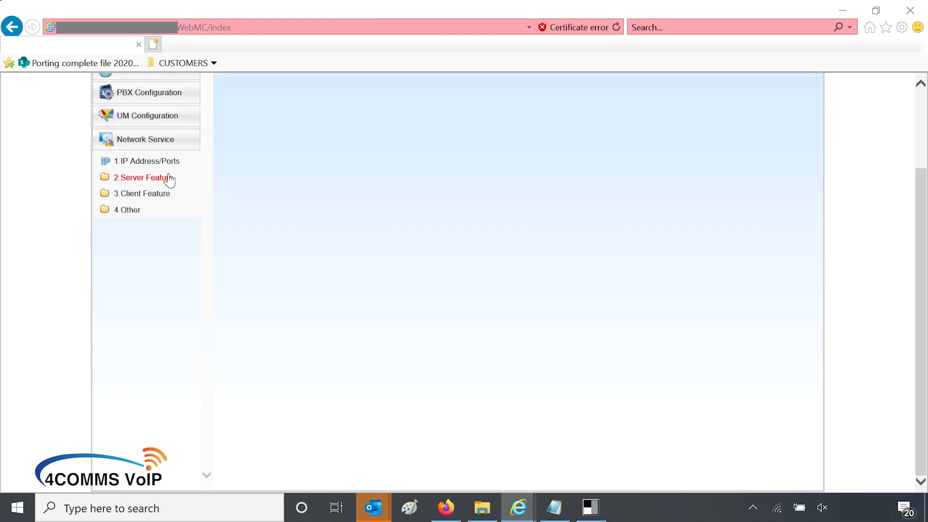
pyautogui.click(149, 194)
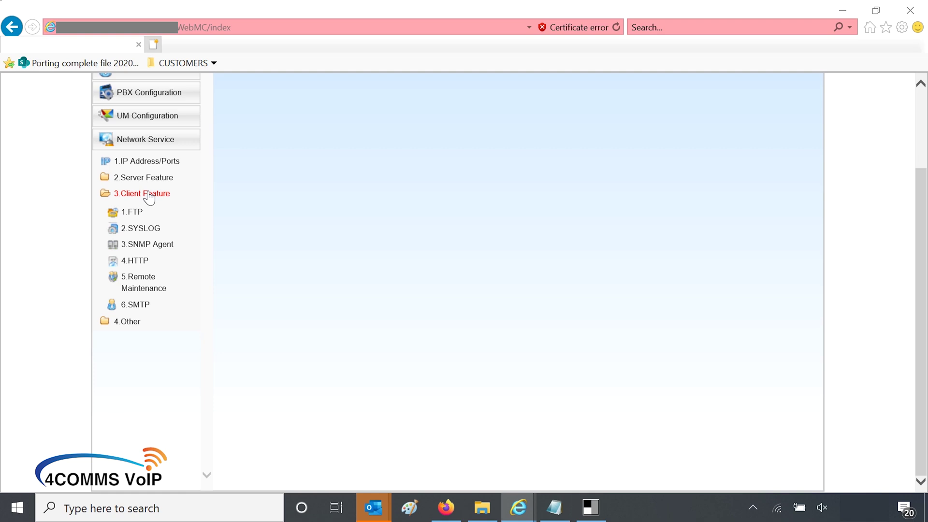
pyautogui.click(146, 305)
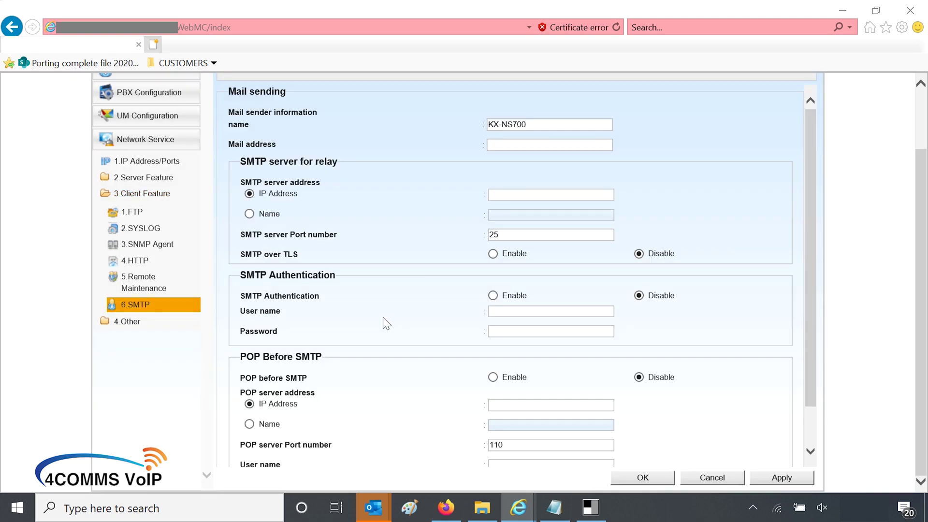
# Step: Change the sender name to KX-NS700-Customer Name and paste the Gmail address as mail address
pyautogui.click(541, 123)
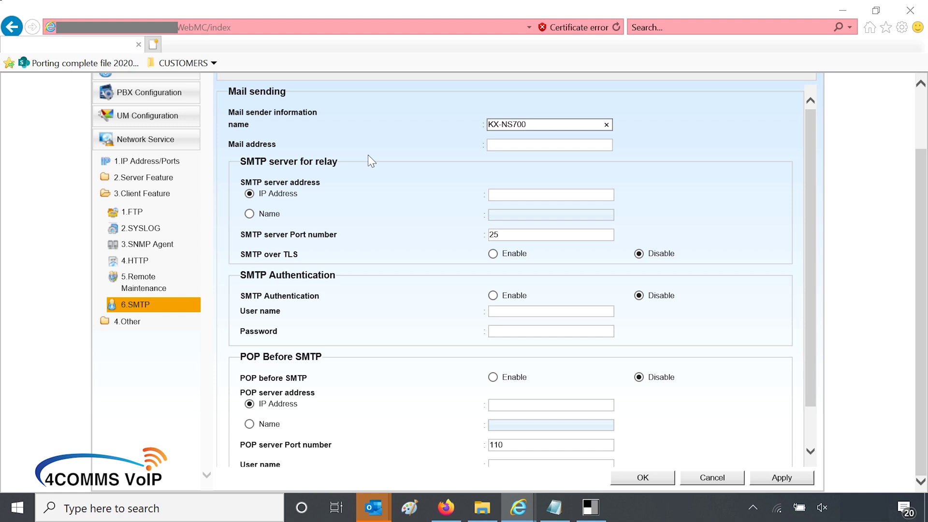
pyautogui.write('-CustomerName')
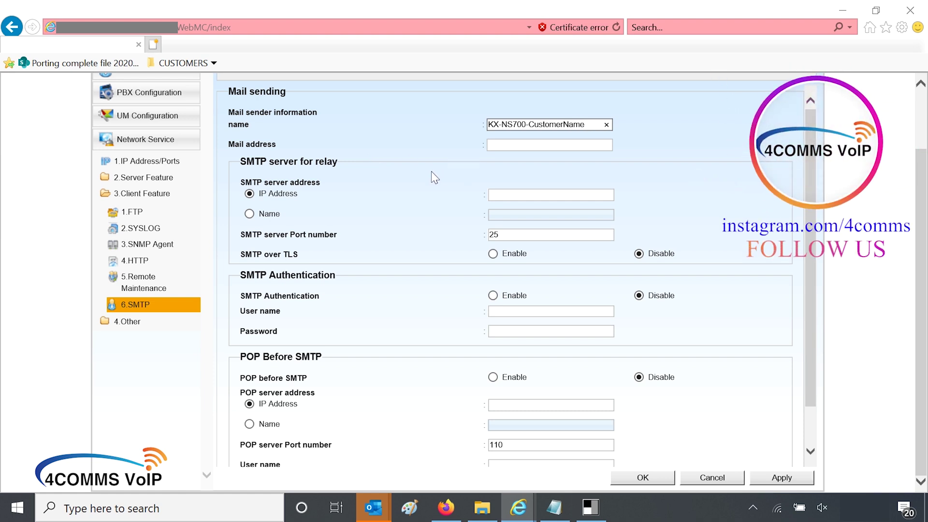
pyautogui.press('BackSpace')
pyautogui.press('BackSpace')
pyautogui.press('BackSpace')
pyautogui.press('BackSpace')
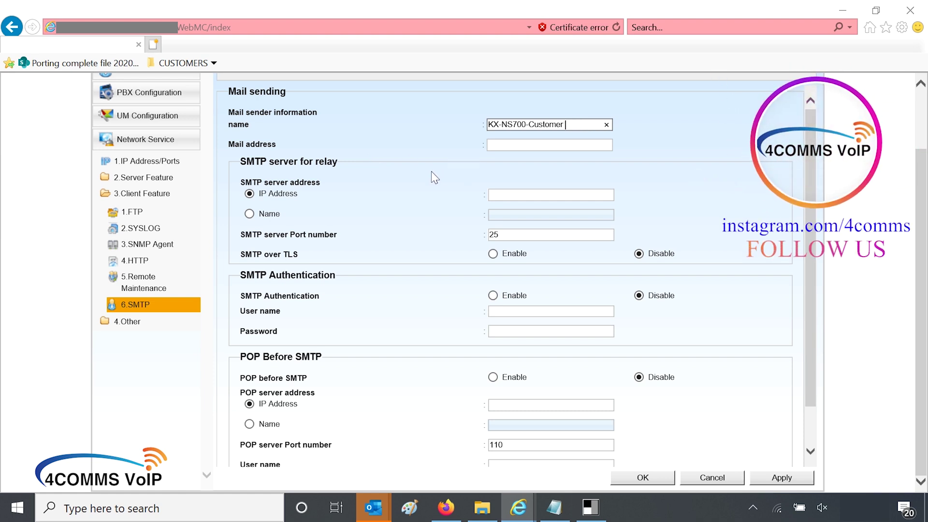
pyautogui.write('Name')
pyautogui.click(494, 145)
pyautogui.hotkey('ctrl', 'v')
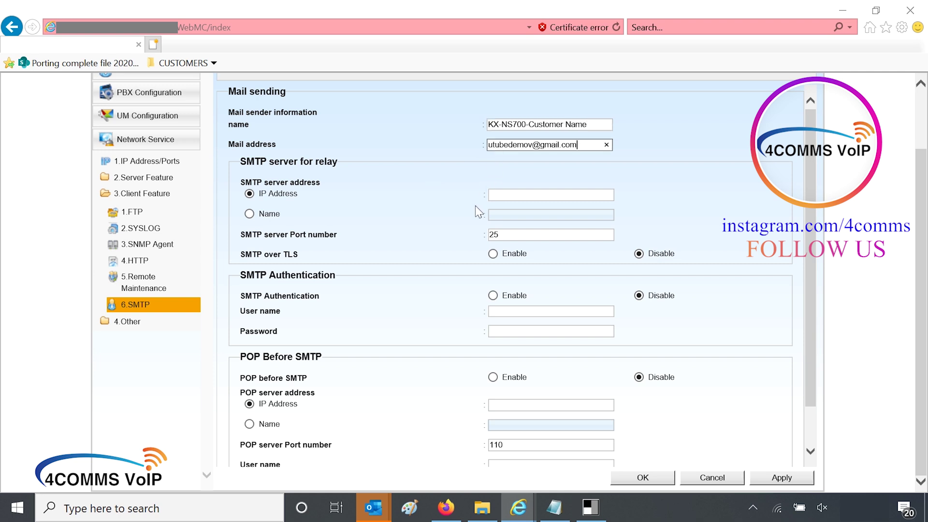
pyautogui.click(538, 188)
pyautogui.click(539, 189)
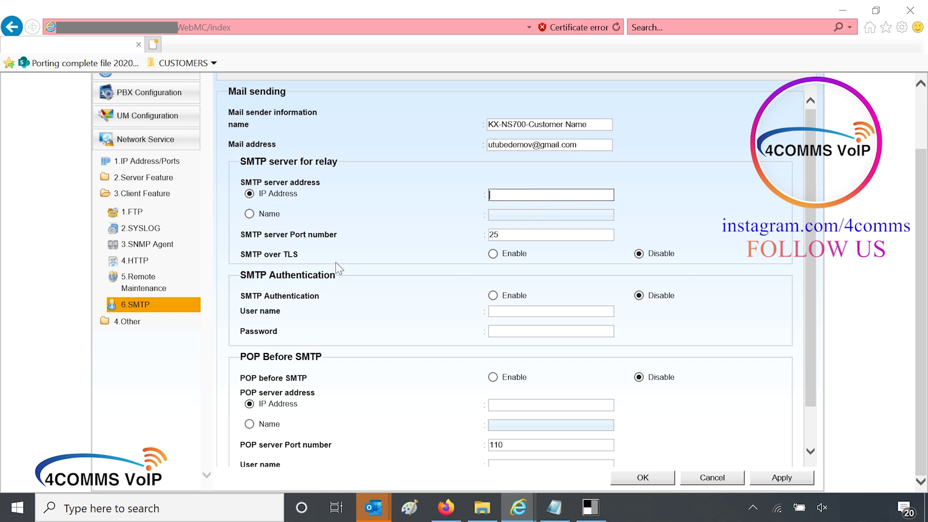
# Step: Set the relay server name to smtp.gmail.com, port 587, with SMTP over TLS enabled
pyautogui.click(249, 213)
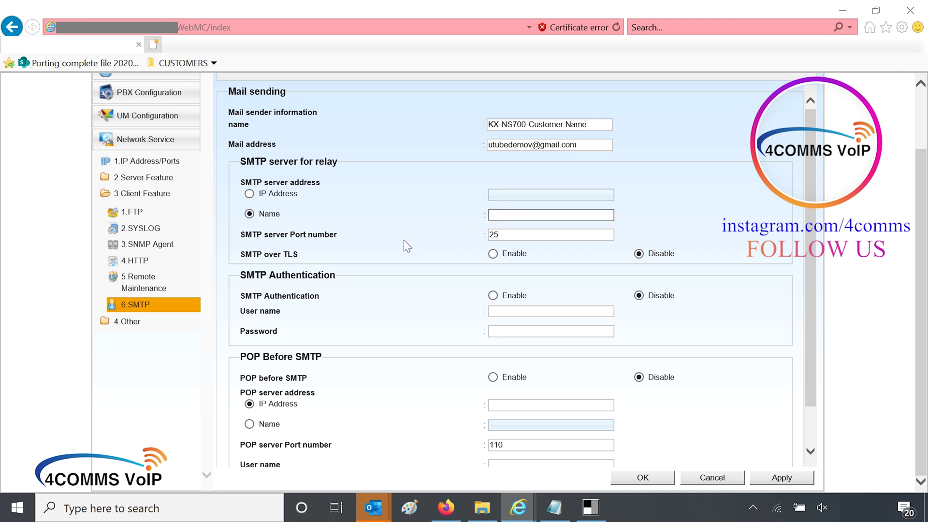
pyautogui.write('mp')
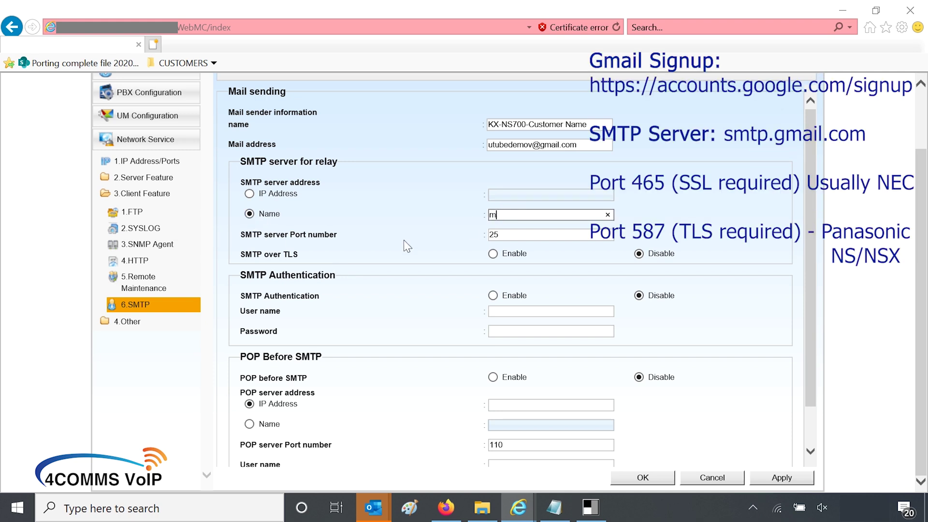
pyautogui.press('BackSpace')
pyautogui.press('BackSpace')
pyautogui.write('smtp.gmail.com')
pyautogui.doubleClick(507, 232)
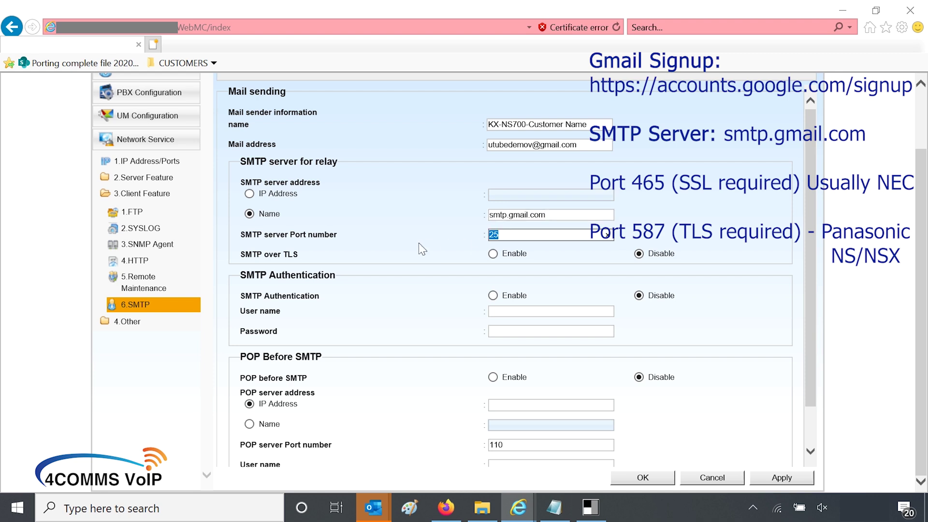
pyautogui.write('587')
pyautogui.click(493, 255)
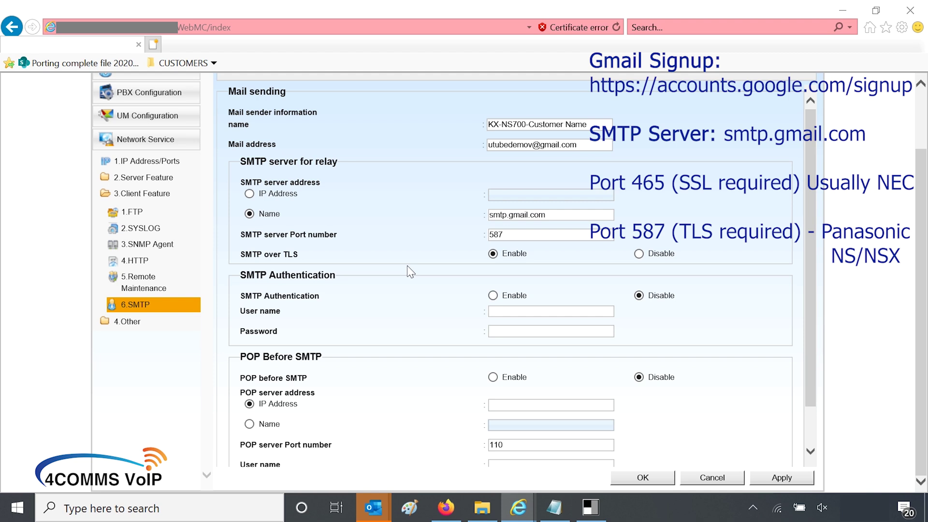
# Step: Enable SMTP Authentication with the Gmail address as user name plus its password, then apply
pyautogui.click(493, 296)
pyautogui.click(520, 313)
pyautogui.hotkey('ctrl', 'v')
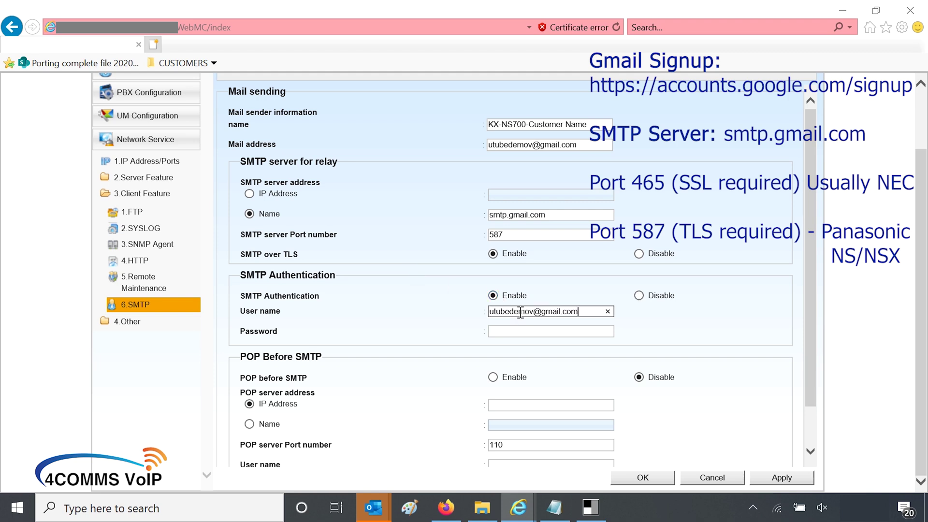
pyautogui.click(502, 331)
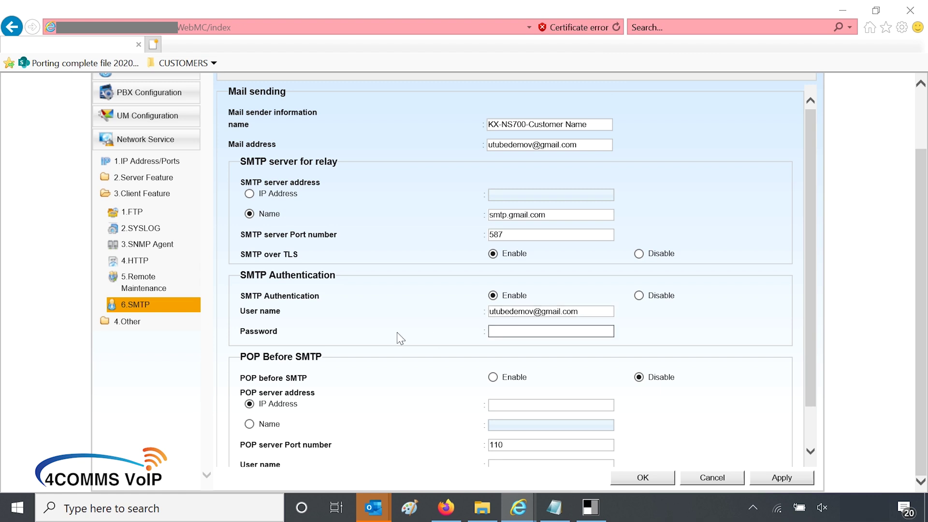
pyautogui.write('p')
pyautogui.press('capslock')
pyautogui.write('P')
pyautogui.press('capslock')
pyautogui.write('asword')
pyautogui.click(609, 332)
pyautogui.click(786, 479)
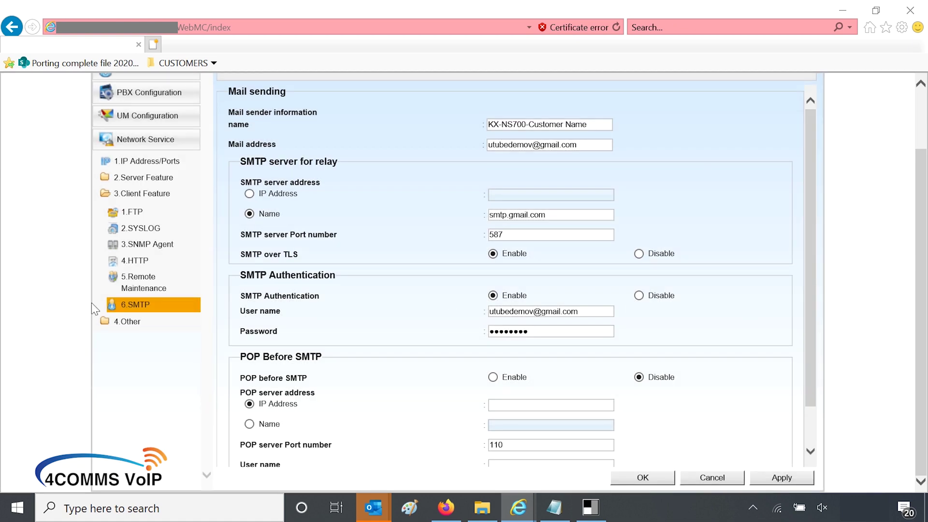
# Step: Confirm the Activation Key status shows UM/E-mail (user) as No limit, then go back to 1.Slot
pyautogui.click(131, 196)
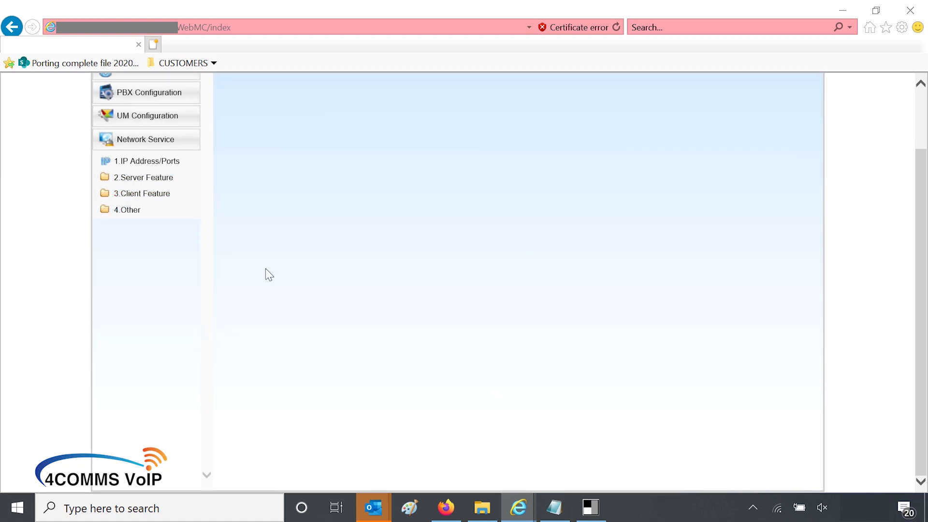
pyautogui.scroll(2, 272, 346)
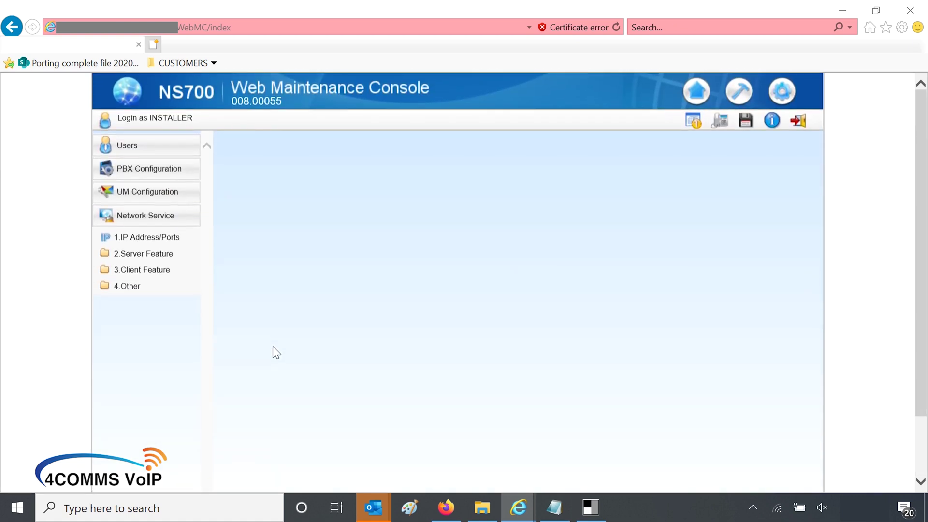
pyautogui.click(171, 174)
pyautogui.click(134, 209)
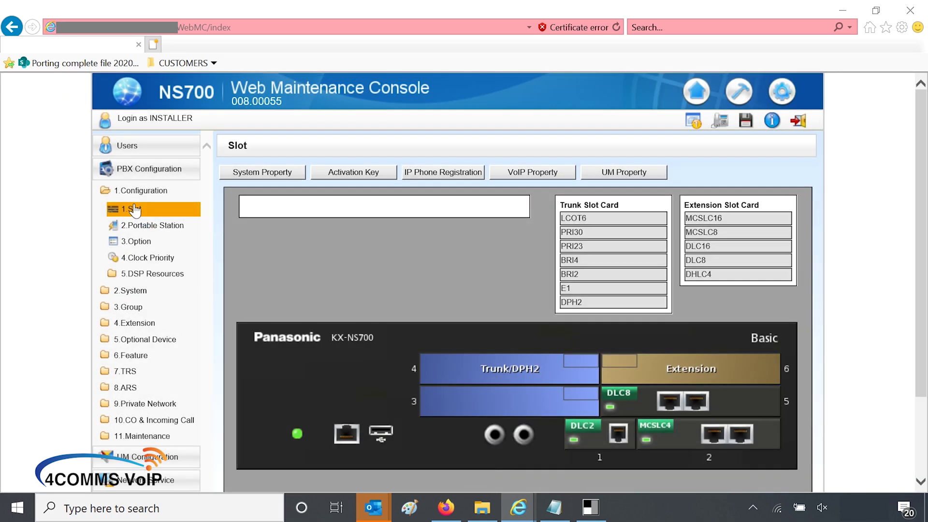
pyautogui.click(354, 175)
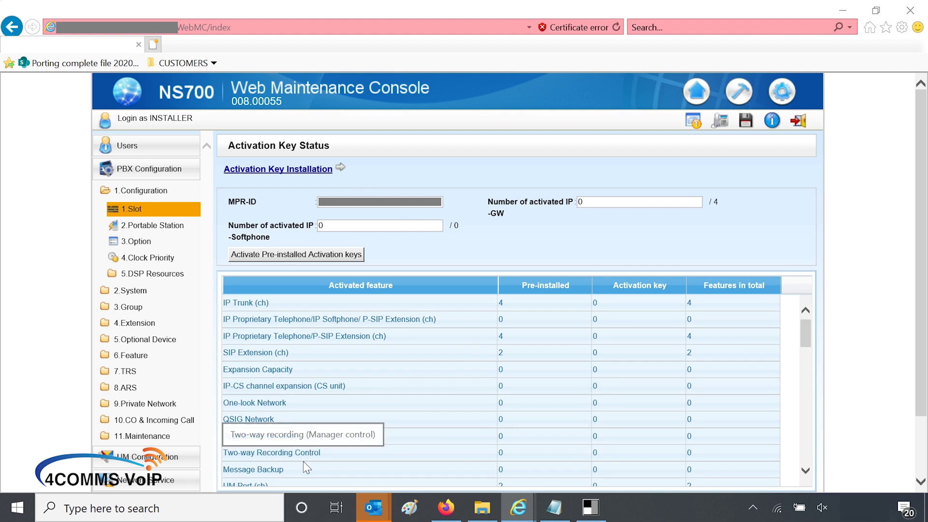
pyautogui.scroll(-1, 303, 461)
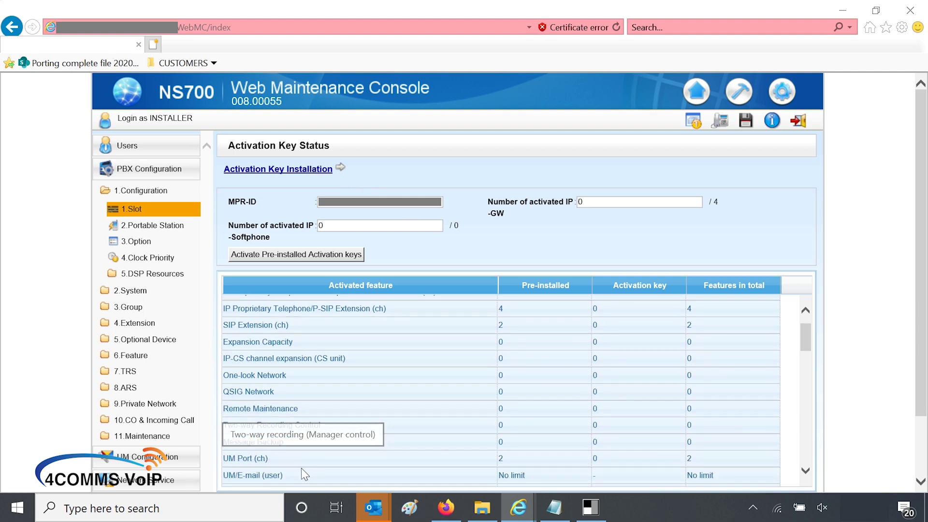
pyautogui.click(254, 476)
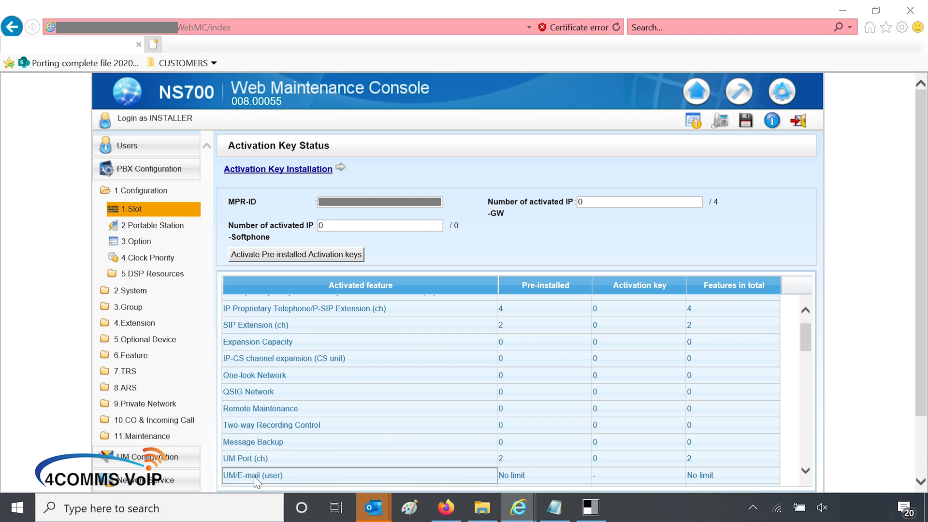
pyautogui.scroll(-2, 254, 476)
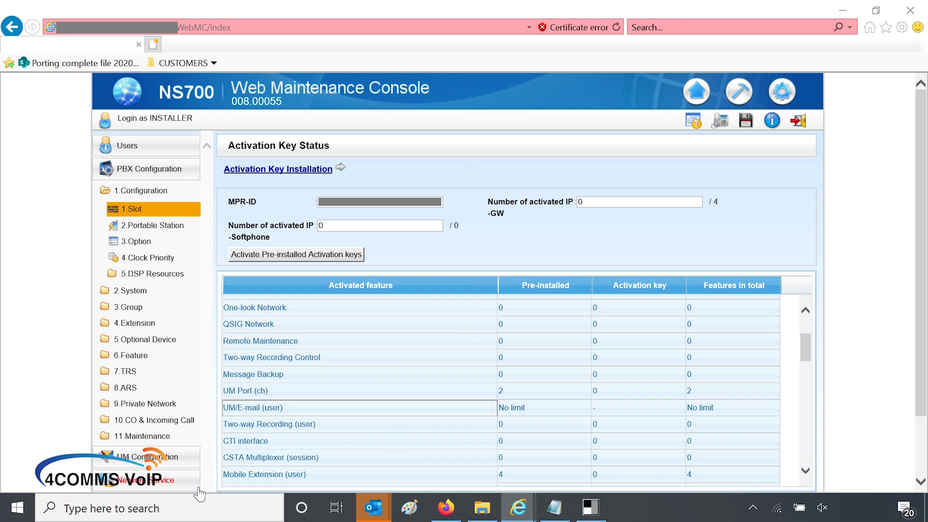
pyautogui.scroll(-3, 270, 439)
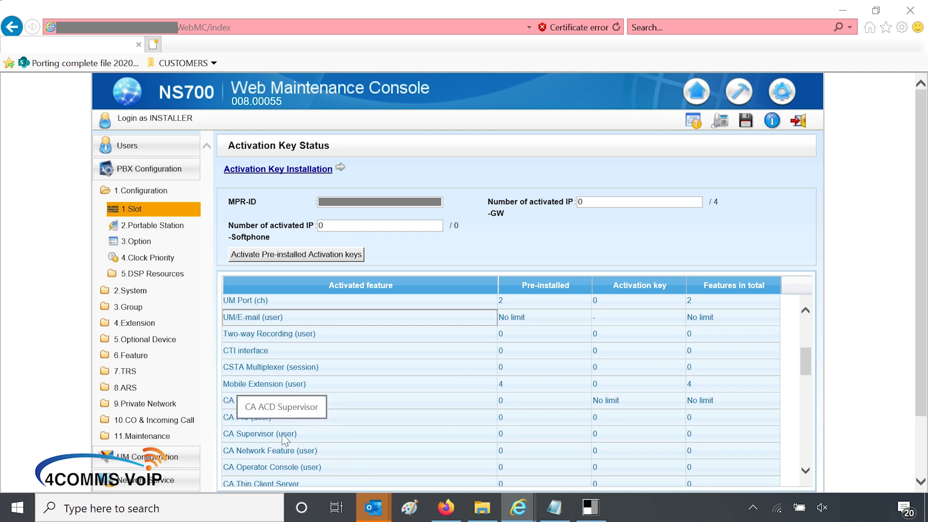
pyautogui.click(159, 212)
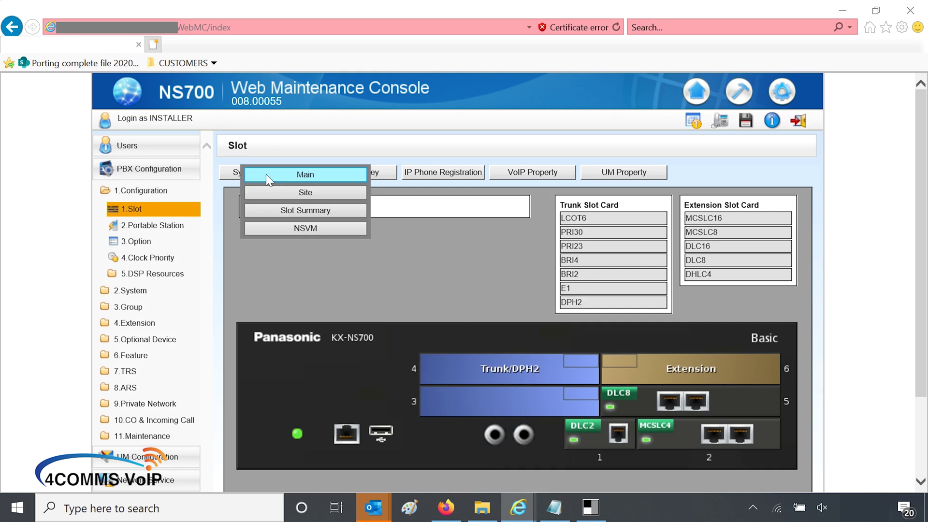
# Step: Review the Site system properties on the Main tab, then switch to the Maintenance area
pyautogui.click(265, 193)
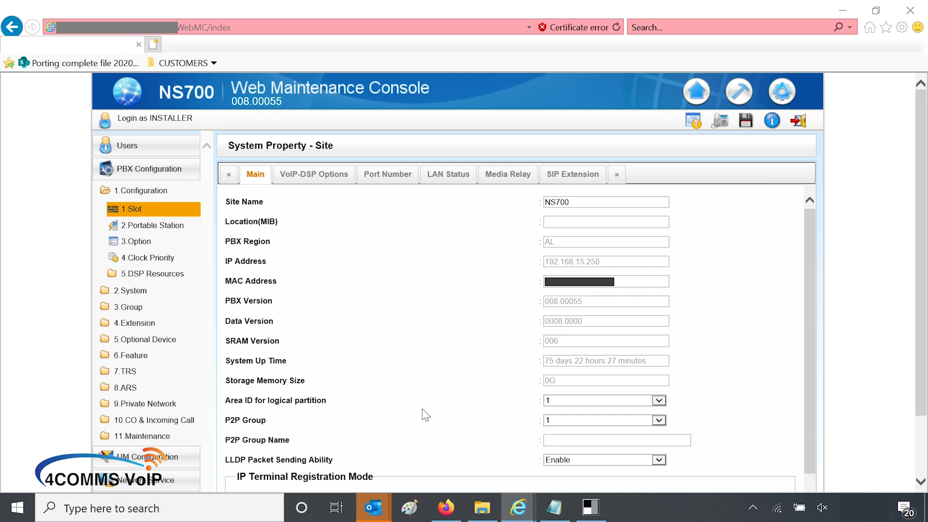
pyautogui.click(742, 90)
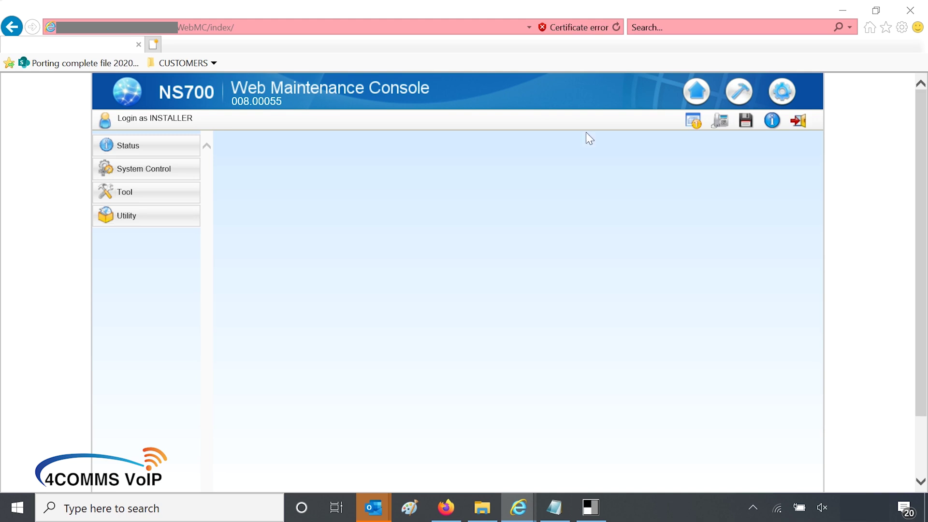
# Step: Send a 3.Test Email with subject 'test' to the Gmail address and acknowledge the acceptance
pyautogui.click(159, 216)
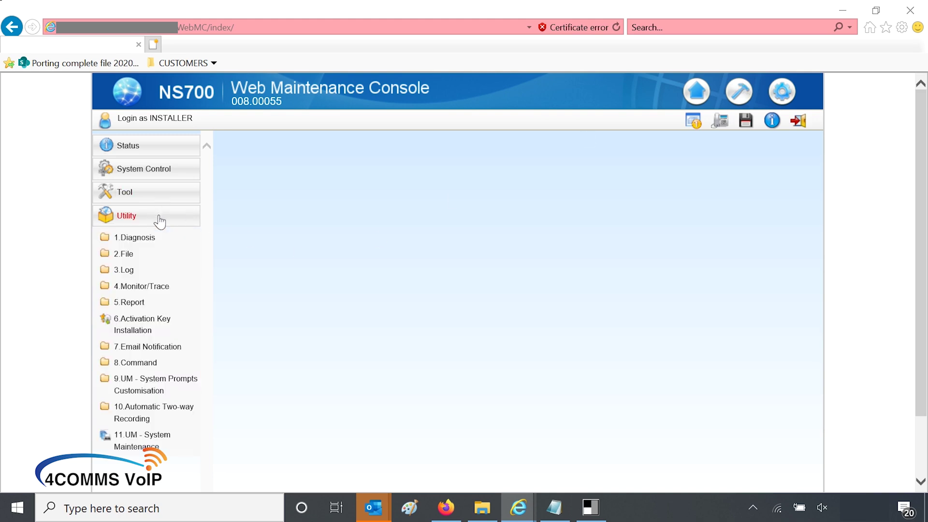
pyautogui.click(161, 349)
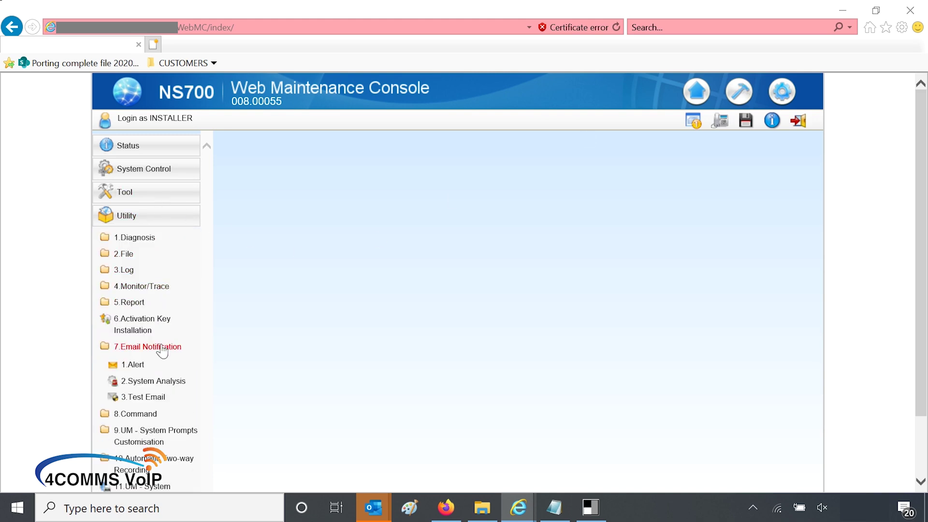
pyautogui.click(159, 400)
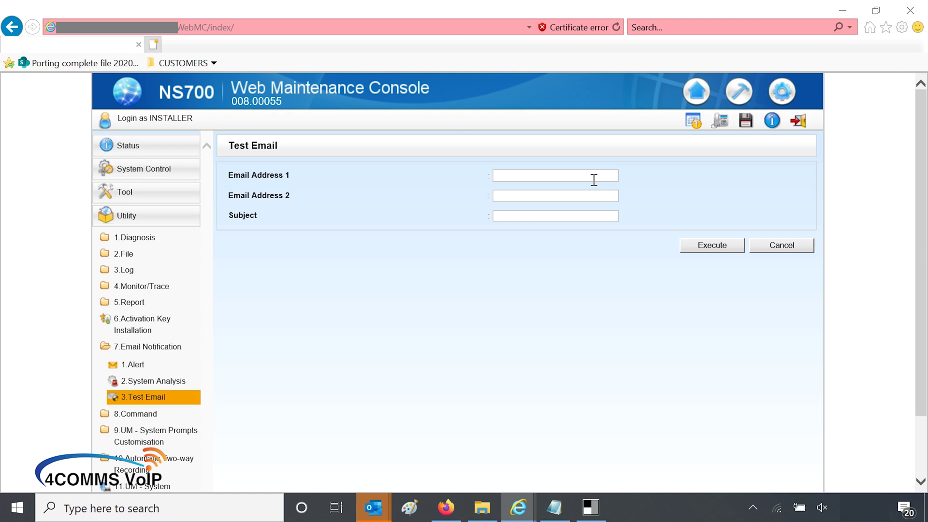
pyautogui.click(594, 180)
pyautogui.hotkey('ctrl', 'v')
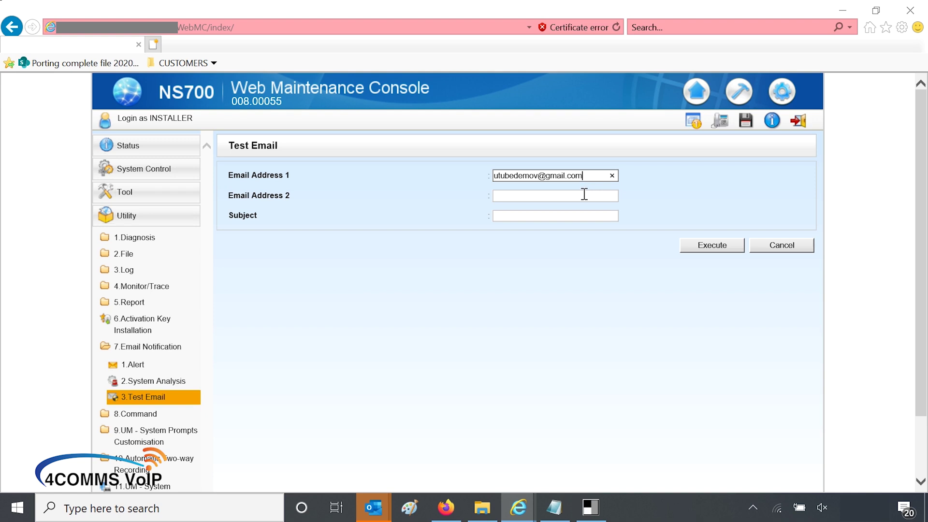
pyautogui.click(581, 214)
pyautogui.write('test')
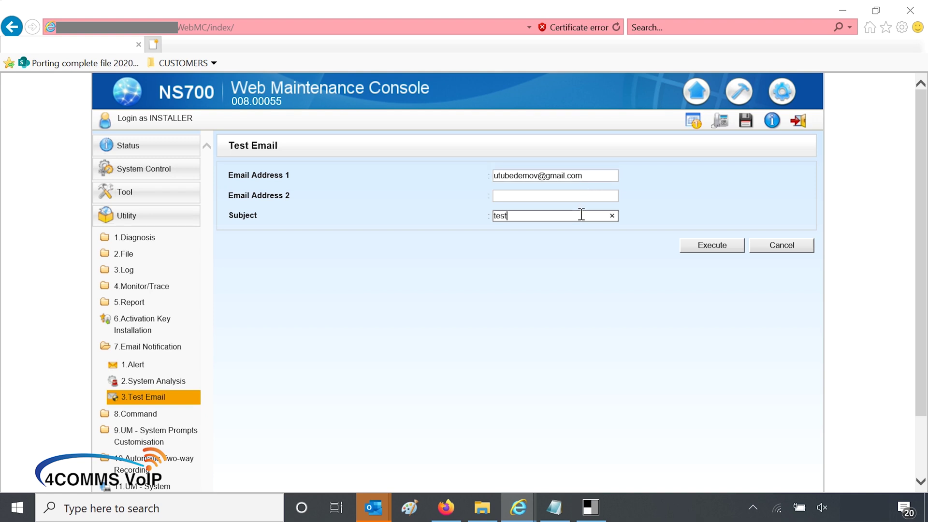
pyautogui.click(710, 251)
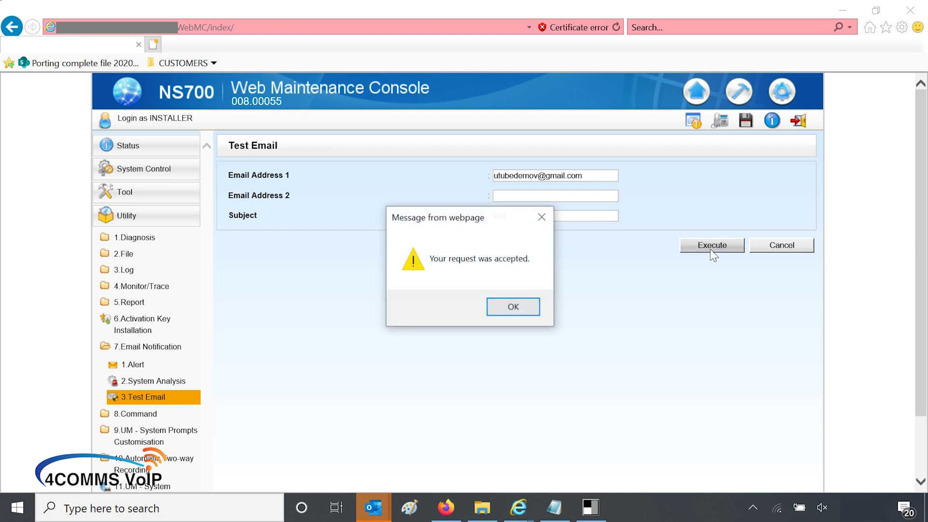
pyautogui.click(518, 306)
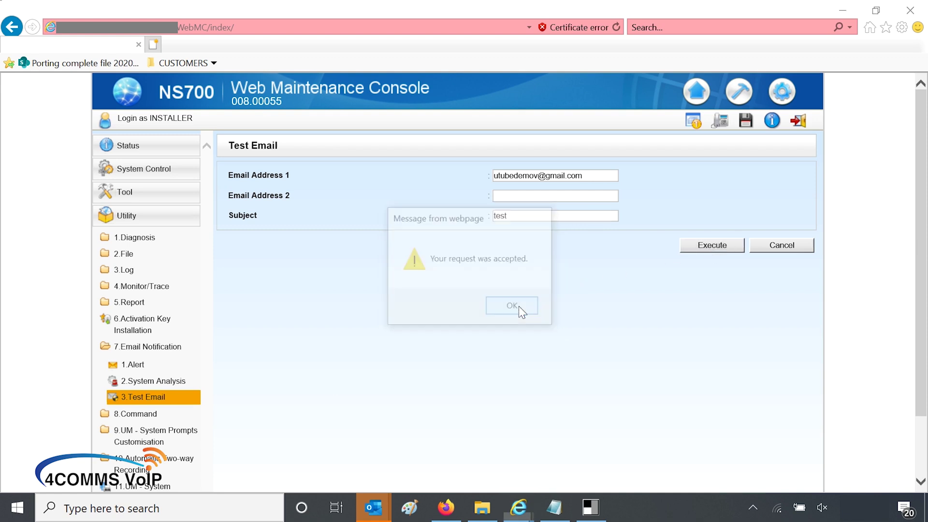
# Step: Open Utility > 5.Report > 4.E-mail Report to see the test email marked Sent
pyautogui.click(140, 303)
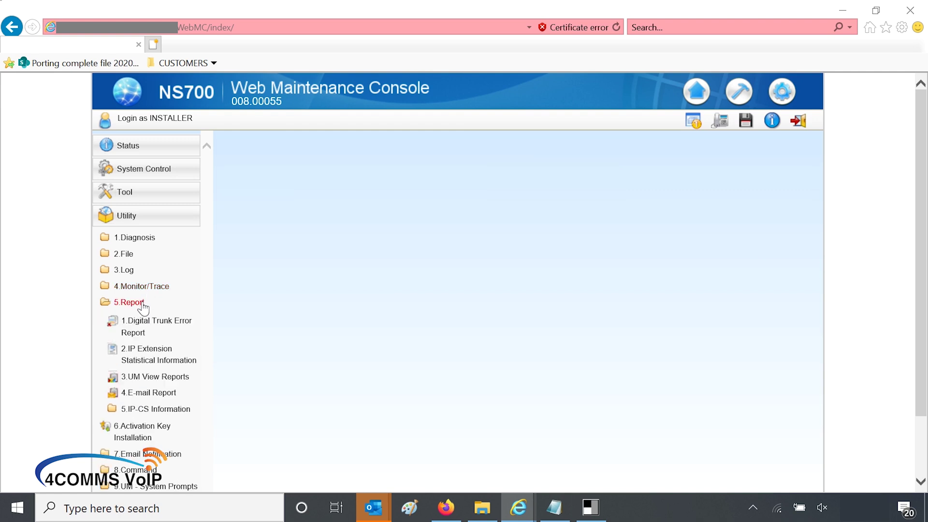
pyautogui.click(148, 393)
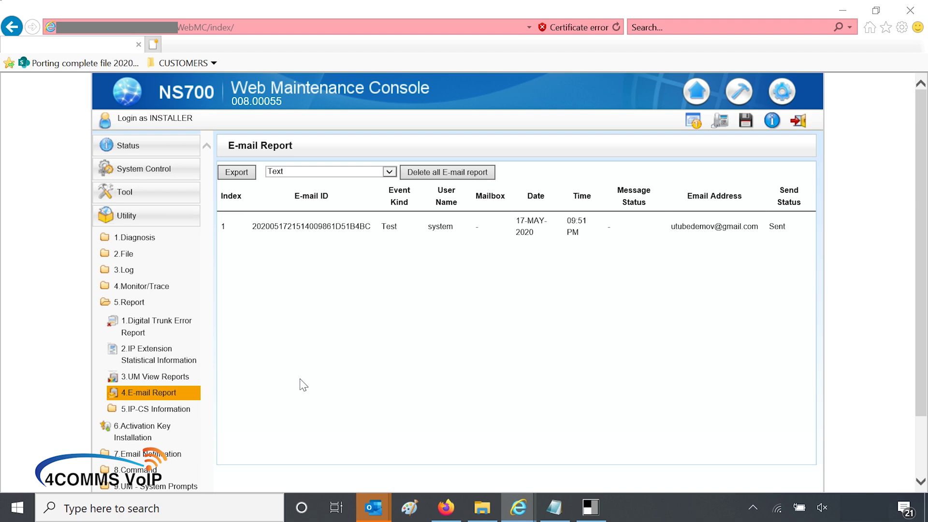
# Step: In Gmail, open the KX-NS700 test email in the inbox and in Sent mail
pyautogui.moveTo(517, 505)
pyautogui.click(599, 459)
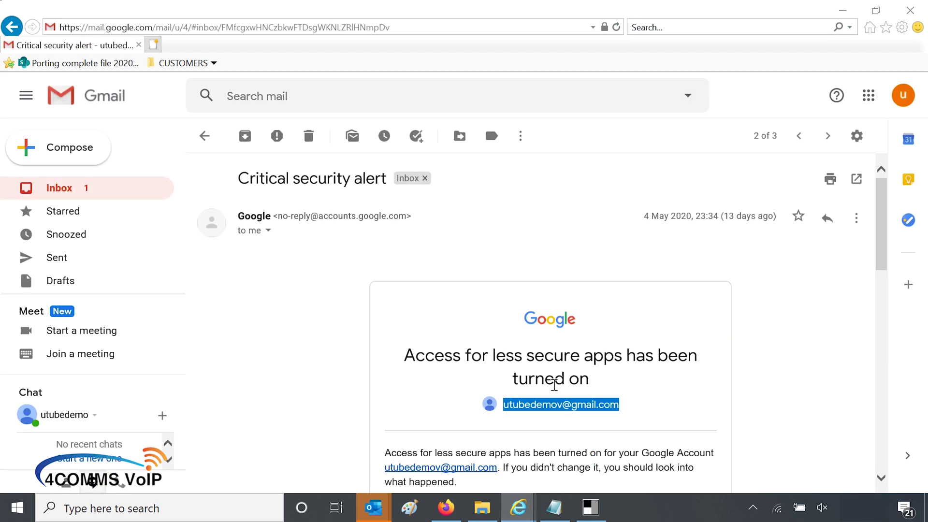
pyautogui.click(77, 196)
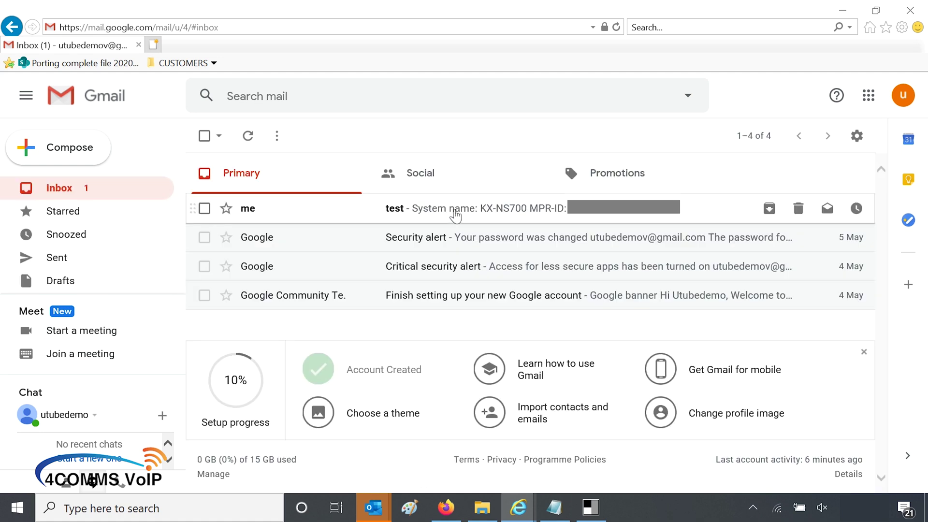
pyautogui.click(467, 213)
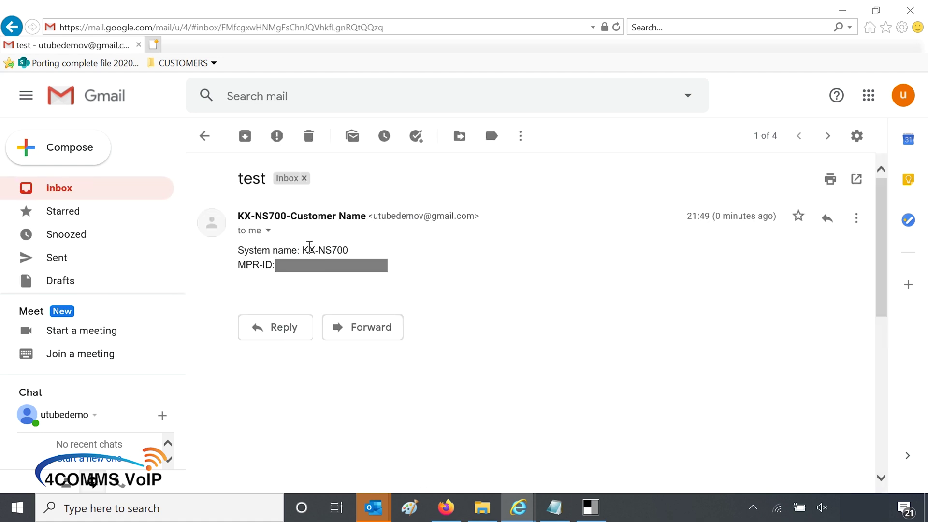
pyautogui.click(58, 261)
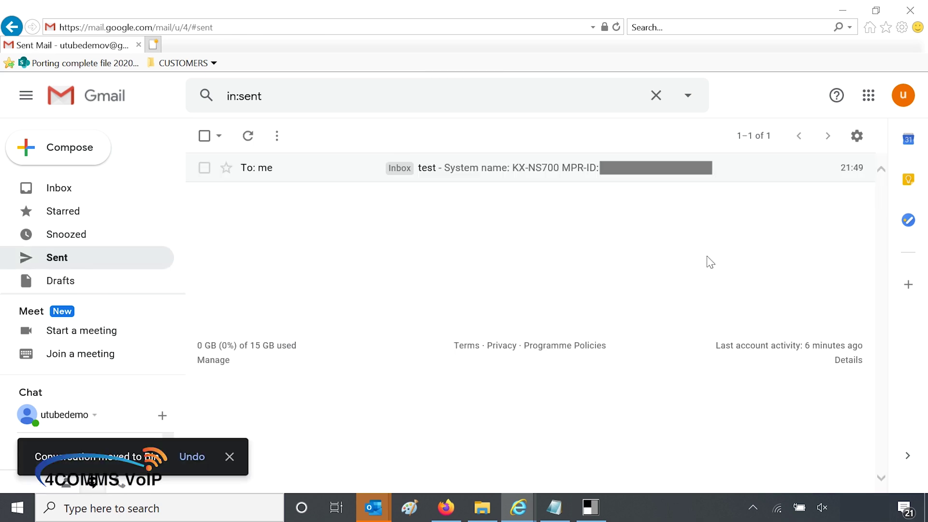
pyautogui.click(507, 171)
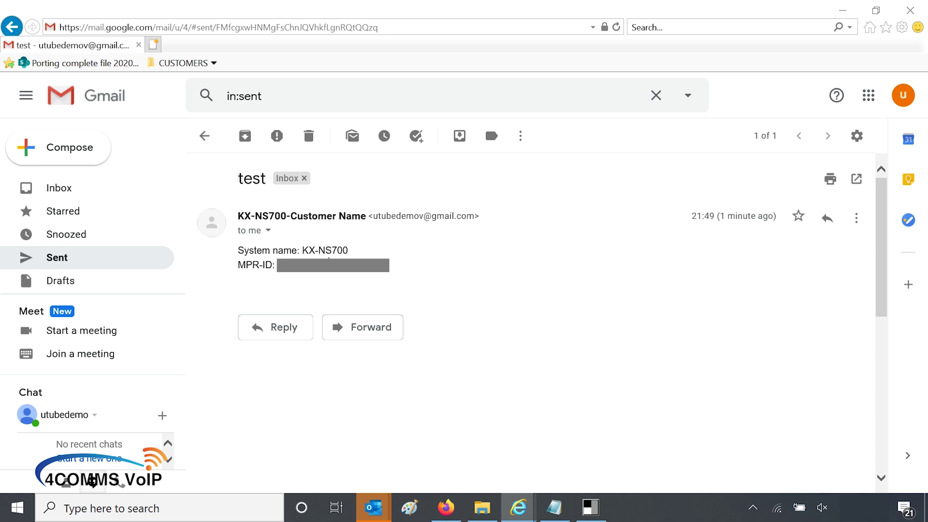
# Step: Reopen the received test email in the inbox, then return to the console's E-mail Report
pyautogui.click(55, 198)
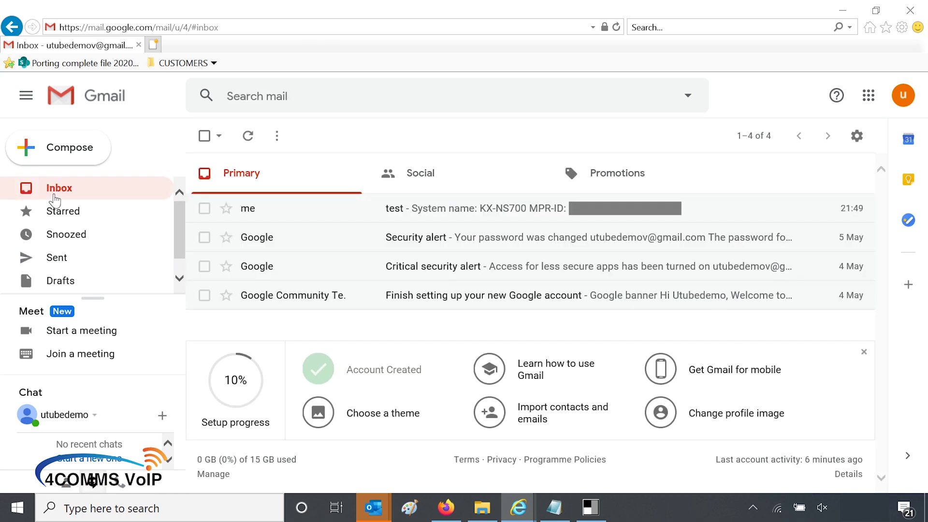
pyautogui.click(548, 213)
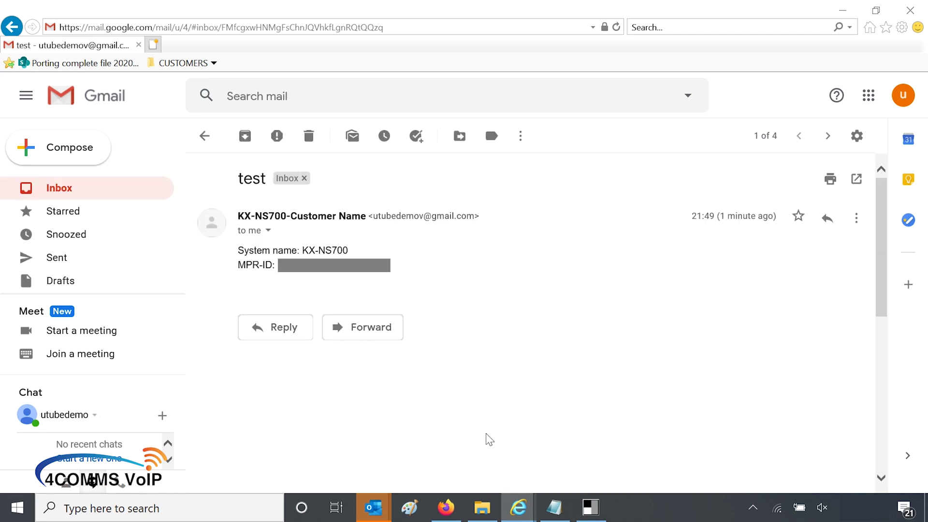
pyautogui.moveTo(518, 507)
pyautogui.click(492, 466)
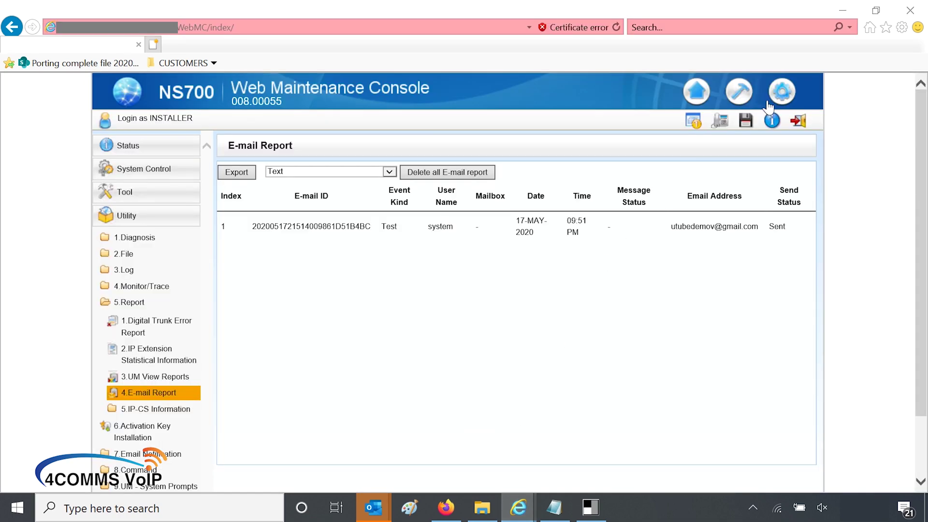
# Step: Open UM Configuration > 1.Mailbox Settings > 1.Quick Setting, showing mailboxes 998 and 999
pyautogui.click(782, 91)
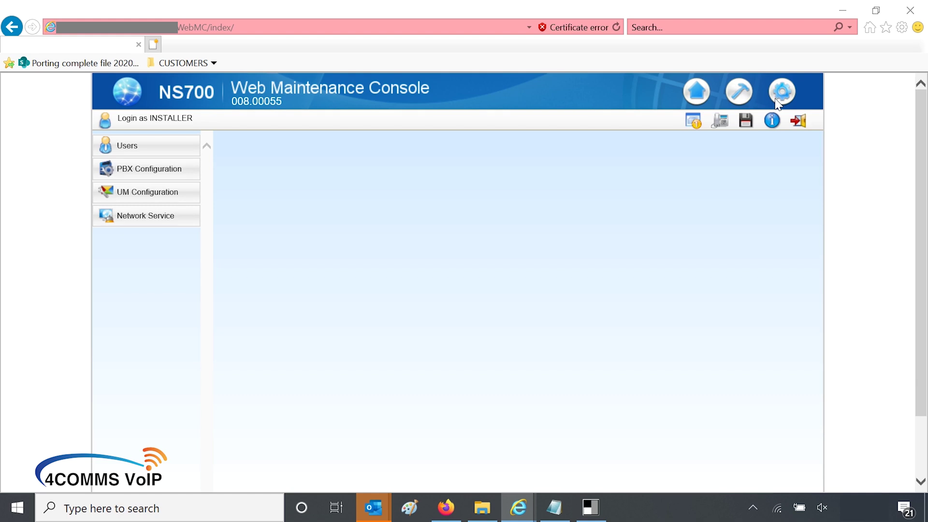
pyautogui.click(156, 198)
pyautogui.click(152, 216)
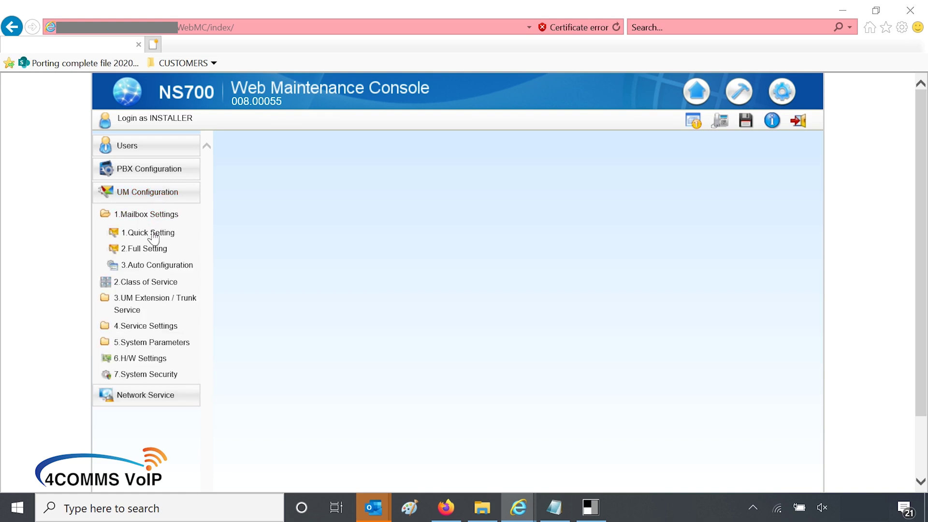
pyautogui.click(150, 234)
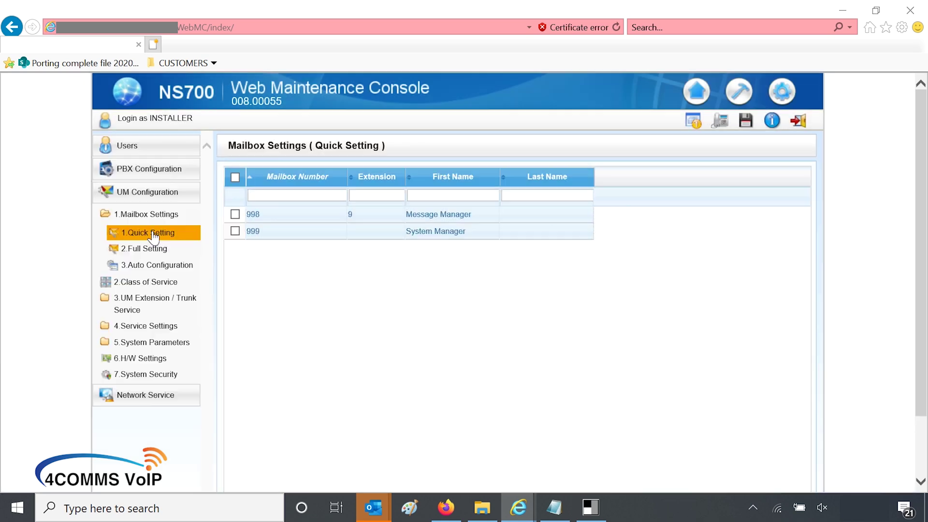
pyautogui.scroll(-2, 321, 357)
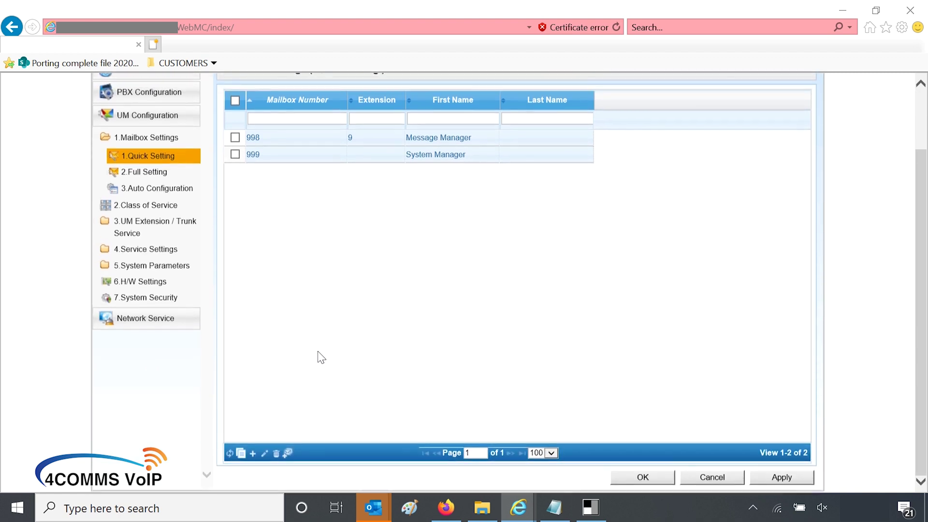
# Step: Add a new mailbox with number 101, extension 101 and first name Reception
pyautogui.click(257, 456)
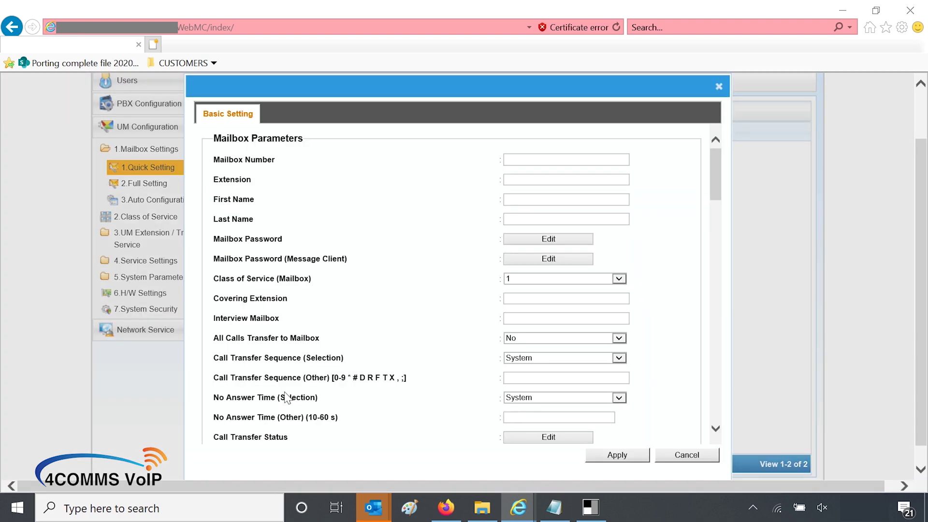
pyautogui.click(521, 161)
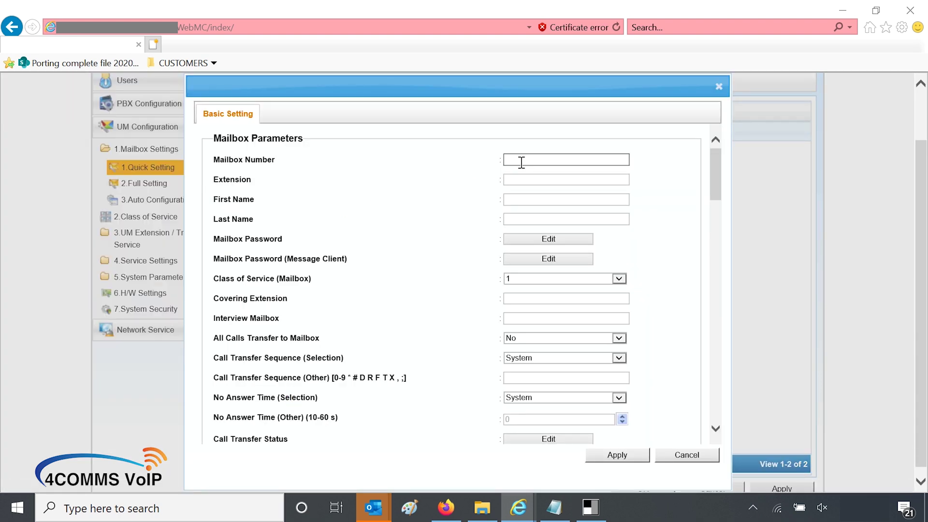
pyautogui.write('101')
pyautogui.click(534, 179)
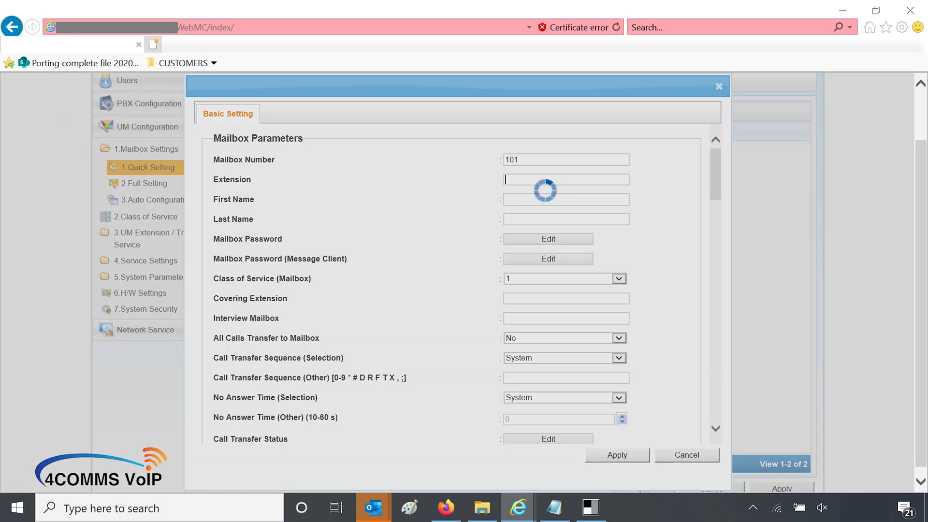
pyautogui.write('101')
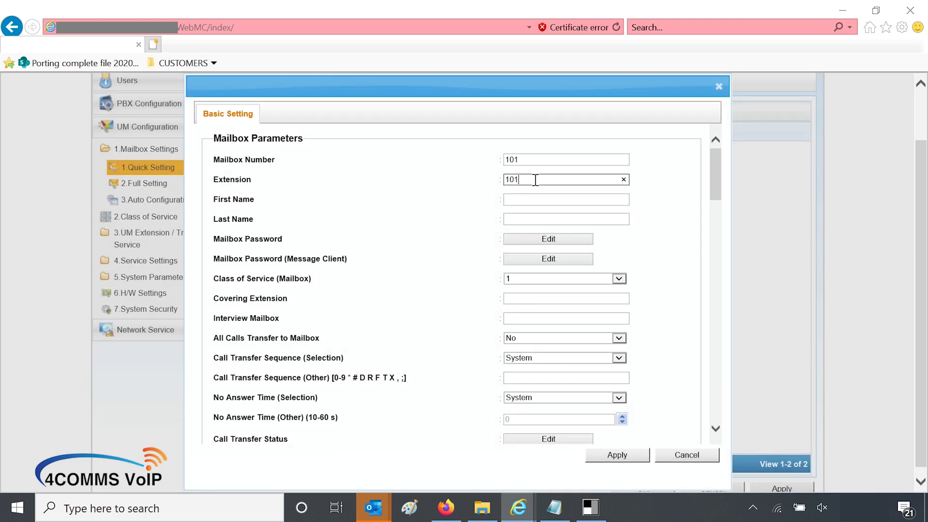
pyautogui.click(535, 199)
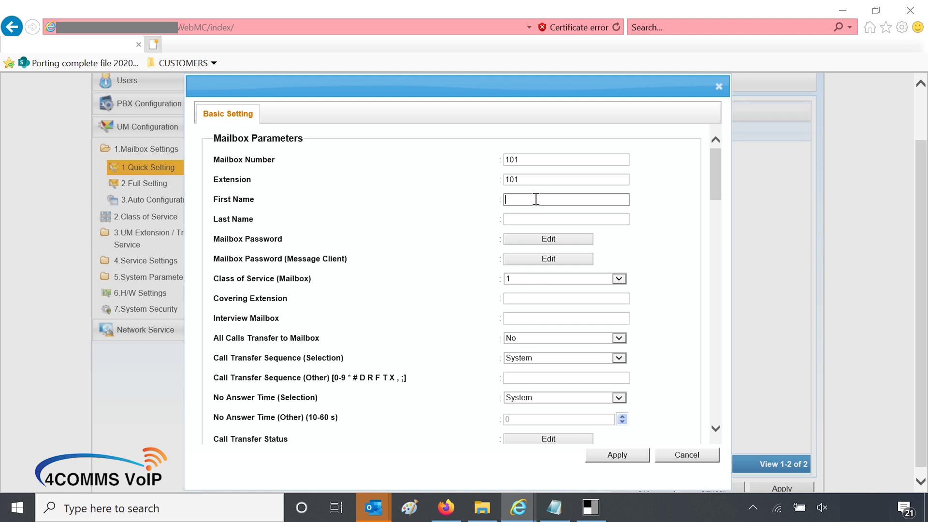
pyautogui.write('Reception')
pyautogui.scroll(-3, 512, 354)
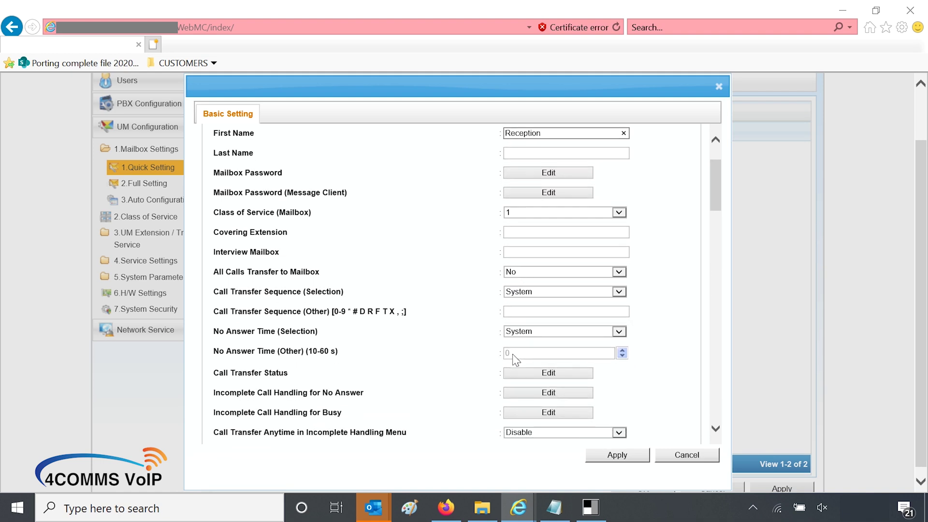
pyautogui.scroll(-2, 512, 354)
pyautogui.scroll(-2, 512, 353)
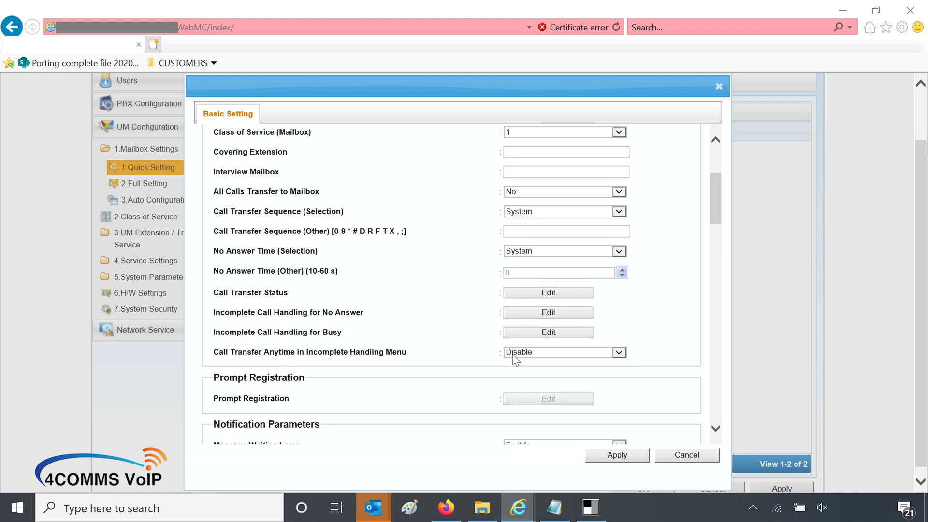
pyautogui.scroll(-6, 514, 354)
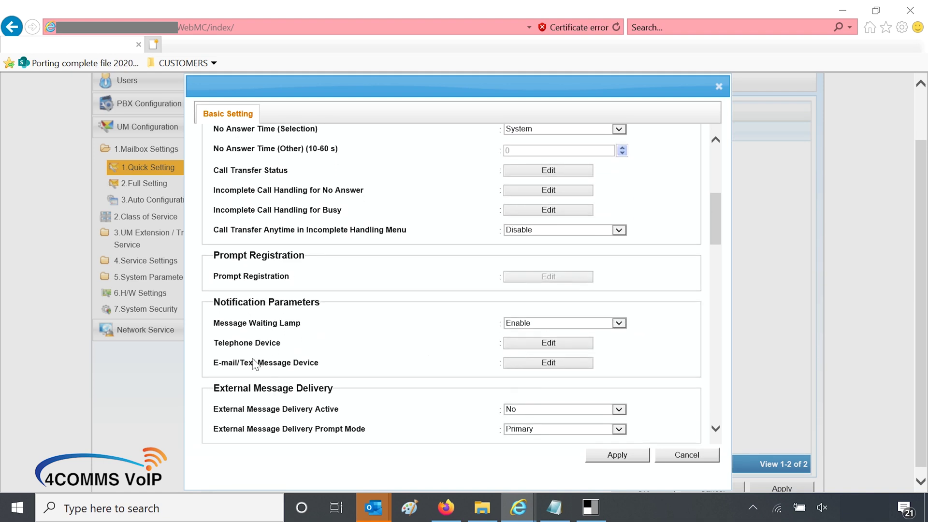
pyautogui.moveTo(214, 364); pyautogui.dragTo(257, 364)
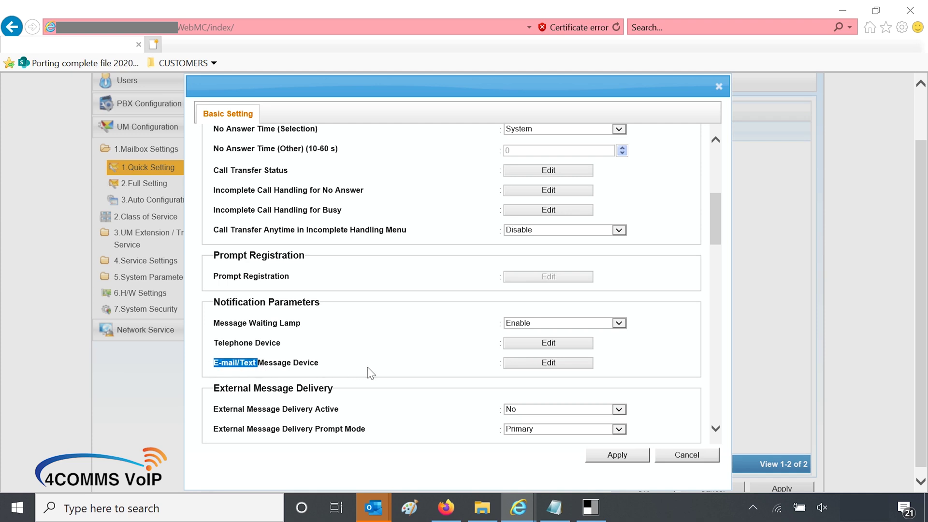
# Step: Give the e-mail device the notification address, title 'Night Mailbox', and attached voice files
pyautogui.click(556, 363)
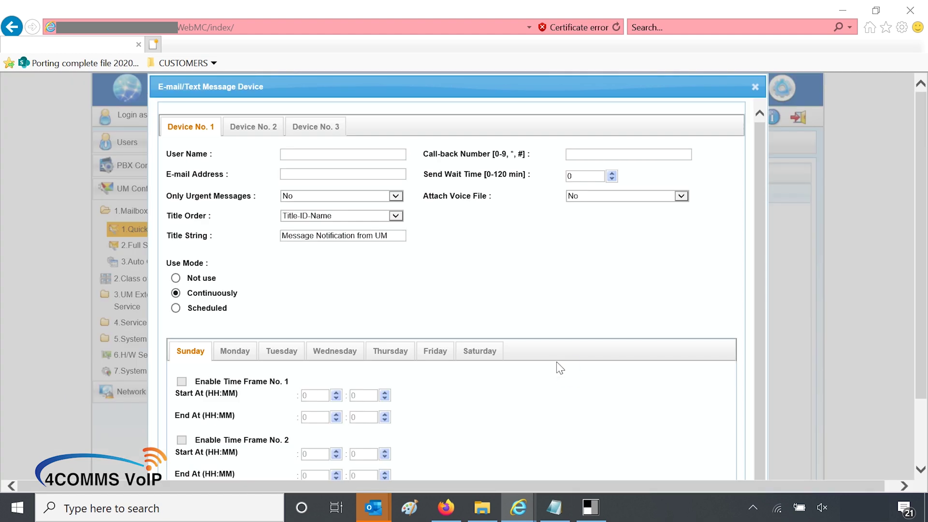
pyautogui.click(314, 175)
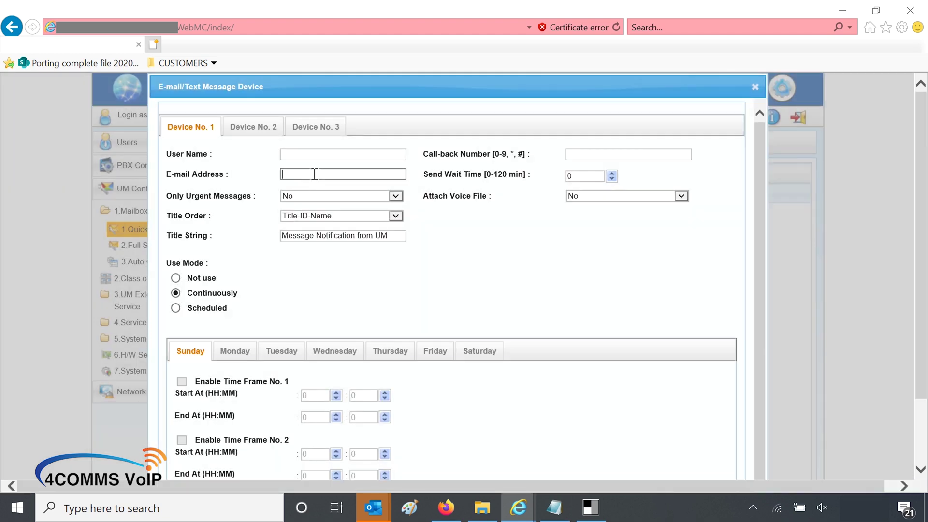
pyautogui.write('youremail@email.com')
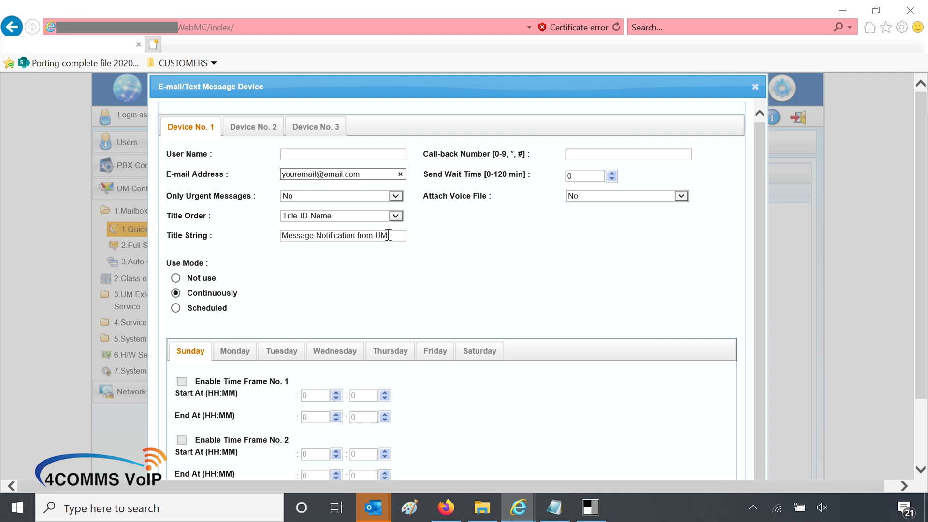
pyautogui.moveTo(389, 236); pyautogui.dragTo(242, 238)
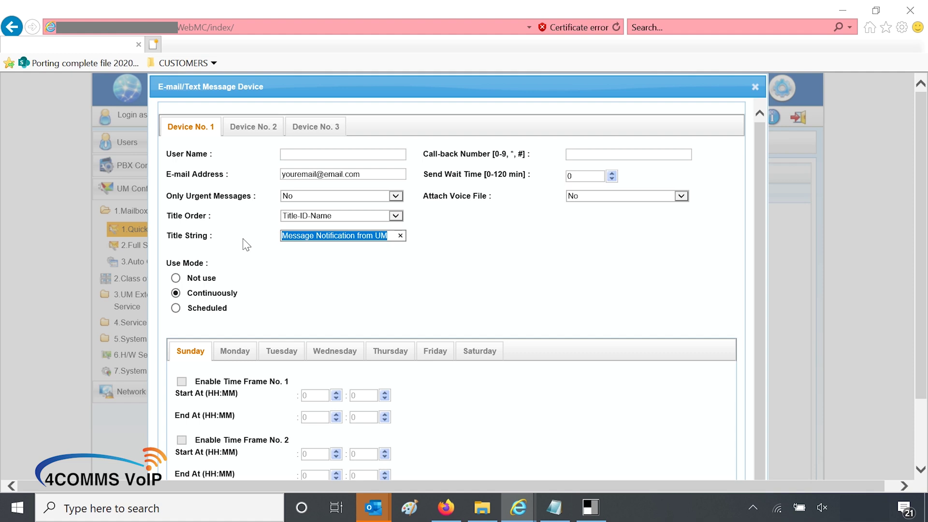
pyautogui.write('Night')
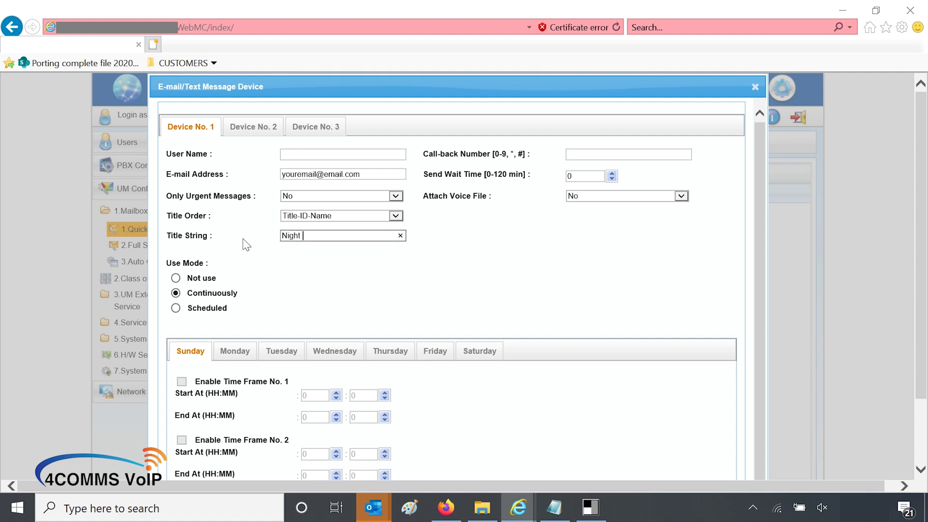
pyautogui.write('ailbox')
pyautogui.moveTo(424, 195); pyautogui.dragTo(469, 197)
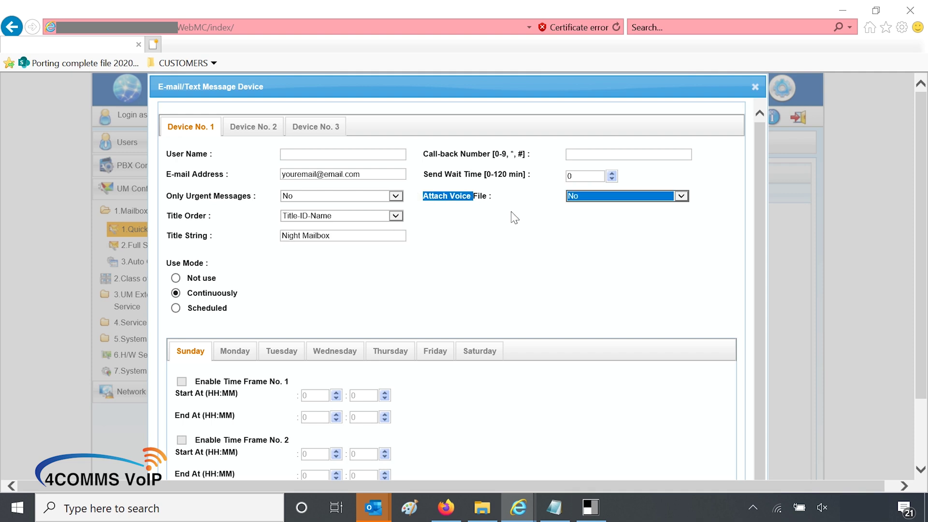
pyautogui.click(572, 198)
pyautogui.click(588, 186)
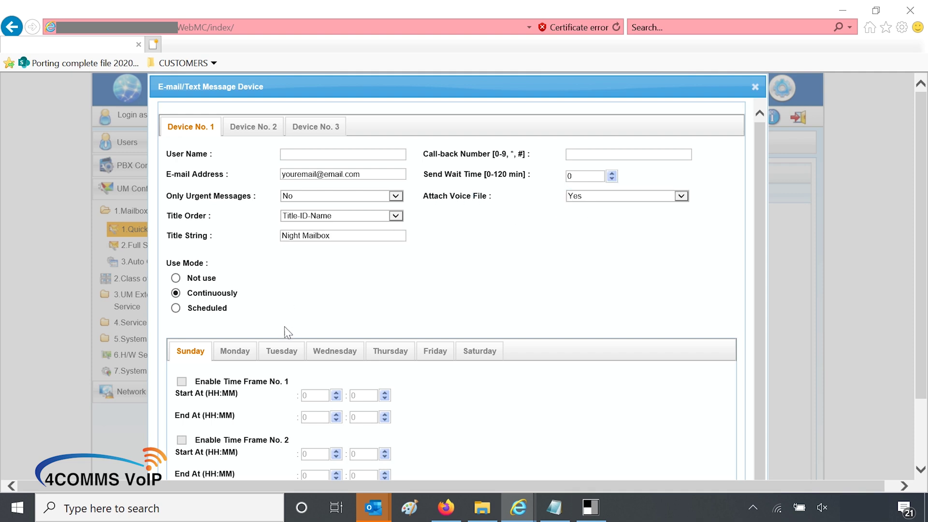
# Step: Set Delete After Send (Voice File) to Yes for Sunday through Saturday and confirm with OK
pyautogui.scroll(-2, 287, 334)
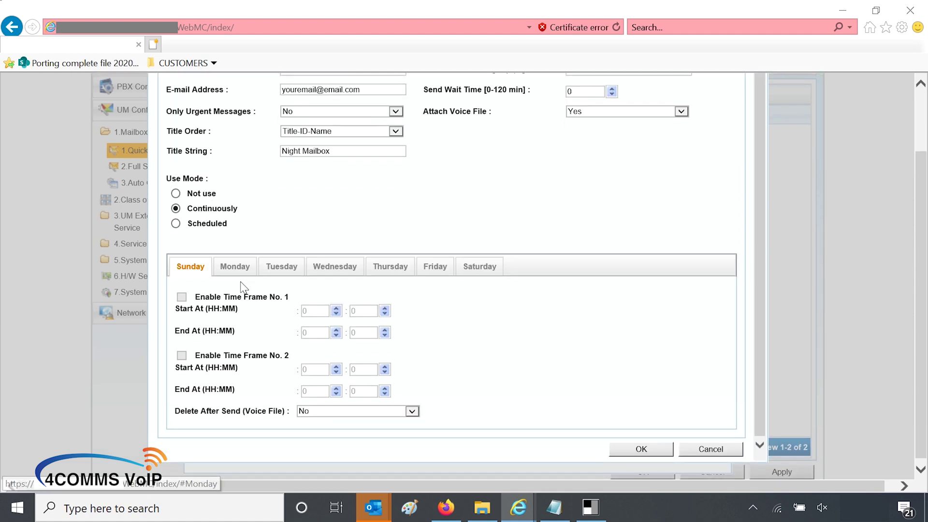
pyautogui.click(305, 412)
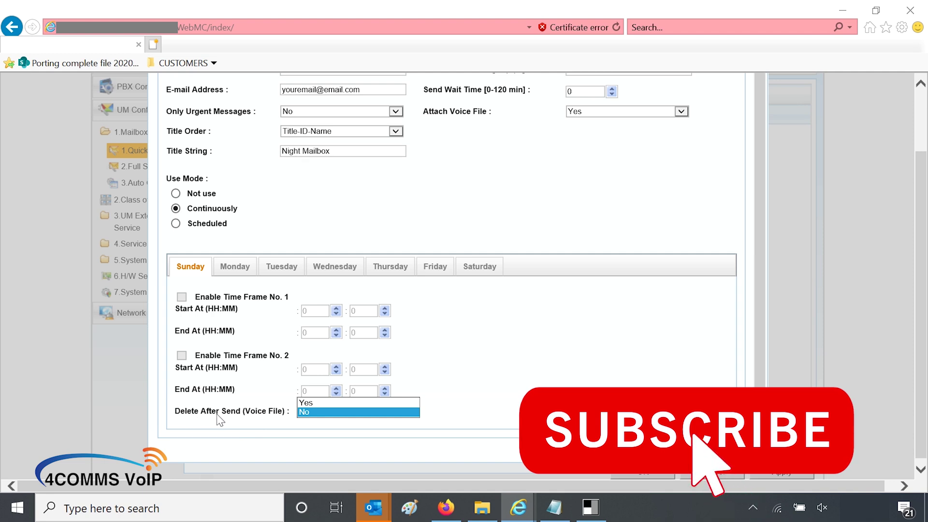
pyautogui.click(311, 407)
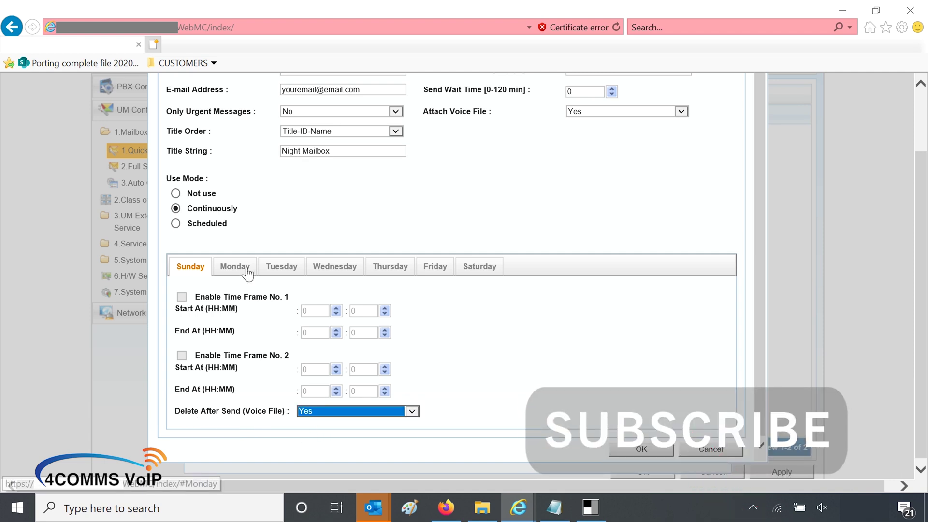
pyautogui.click(234, 266)
pyautogui.click(305, 411)
pyautogui.click(314, 405)
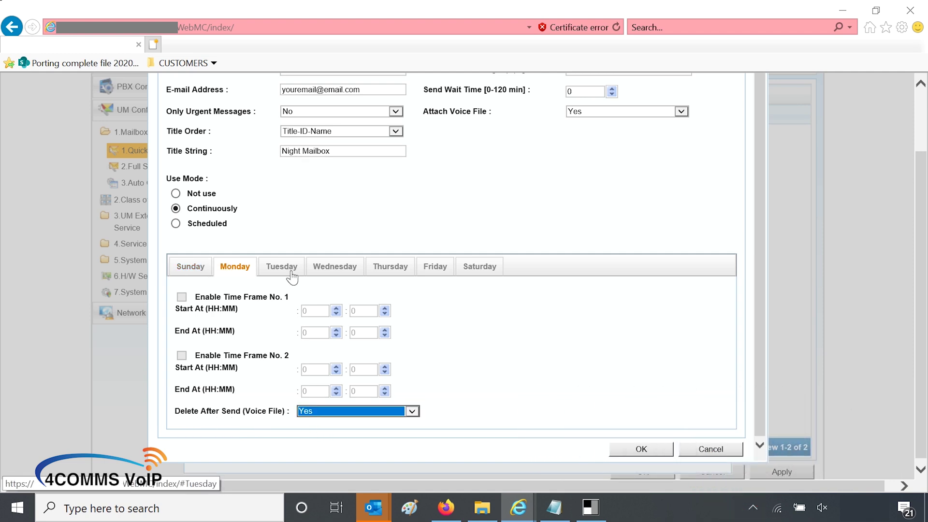
pyautogui.click(282, 266)
pyautogui.click(313, 410)
pyautogui.click(328, 402)
pyautogui.click(334, 266)
pyautogui.click(339, 411)
pyautogui.click(338, 401)
pyautogui.click(391, 267)
pyautogui.click(356, 410)
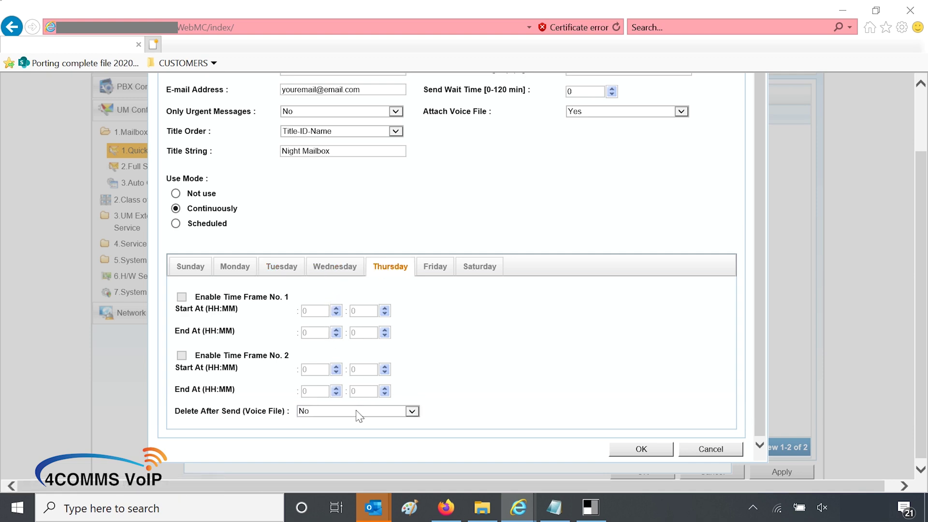
pyautogui.click(357, 400)
pyautogui.click(435, 266)
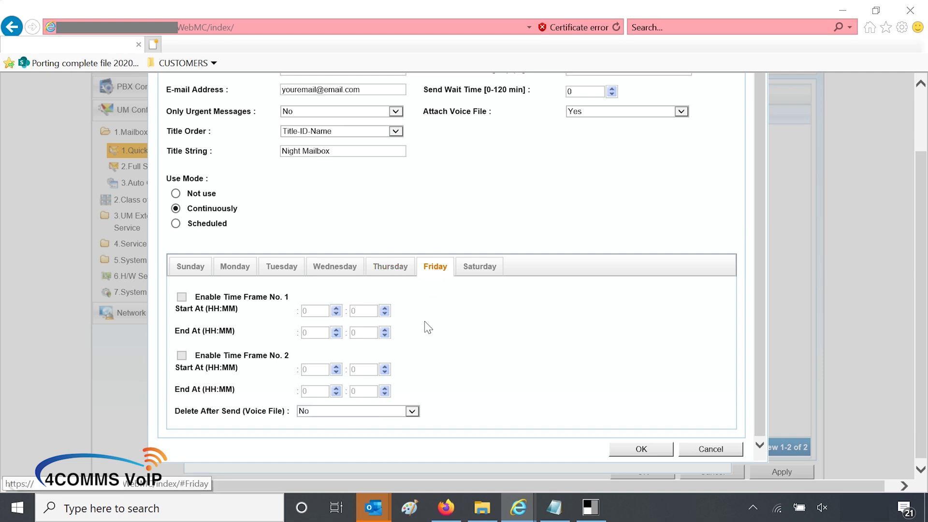
pyautogui.click(382, 414)
pyautogui.click(403, 407)
pyautogui.click(480, 266)
pyautogui.click(374, 416)
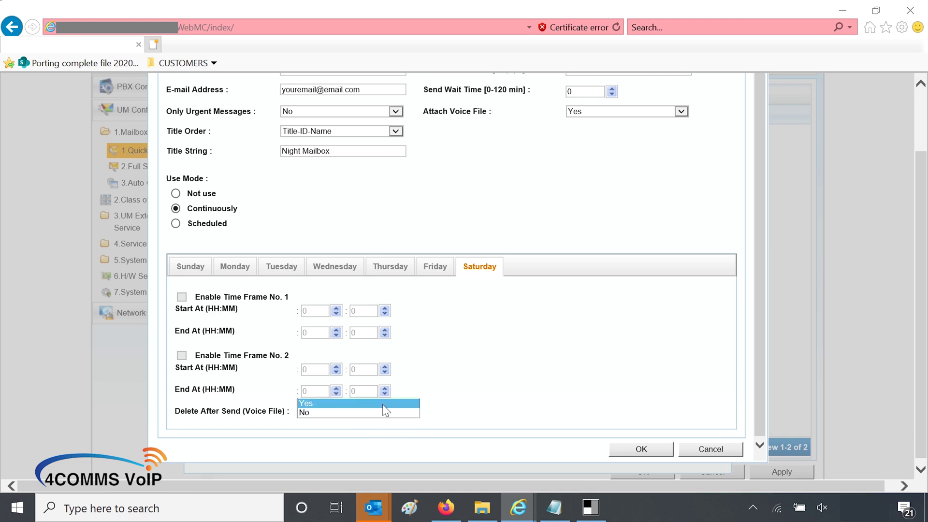
pyautogui.click(367, 402)
pyautogui.scroll(1, 625, 308)
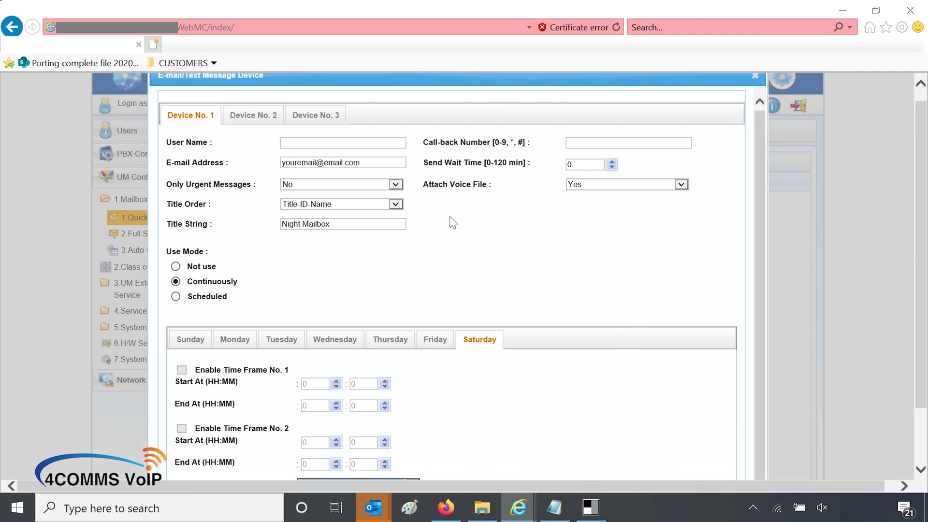
pyautogui.scroll(-2, 599, 421)
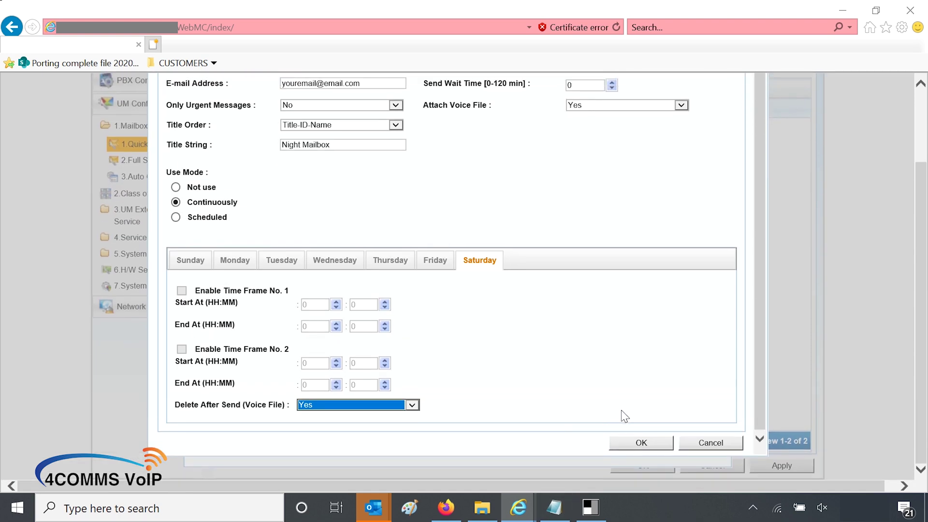
pyautogui.click(631, 449)
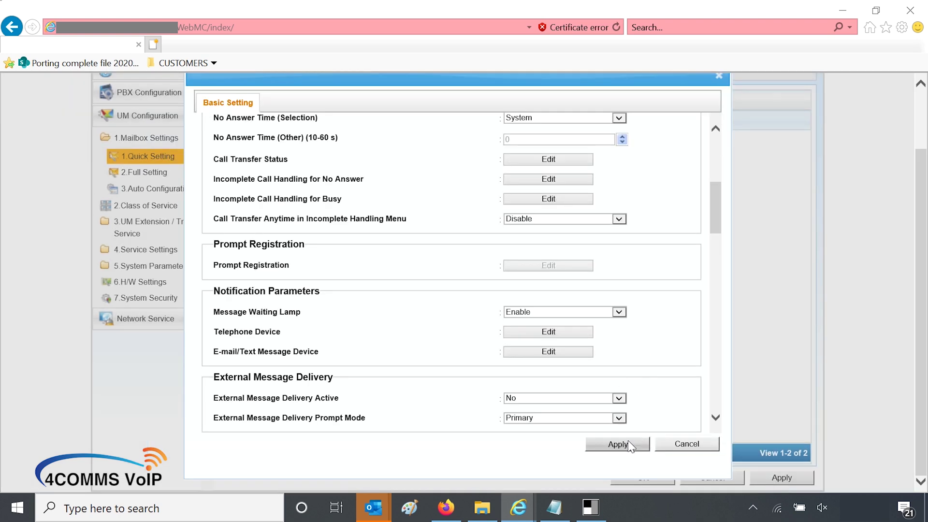
# Step: Apply mailbox 101's settings and verify UM unit 1 'Voicemail 1' has floating extension 500
pyautogui.click(629, 445)
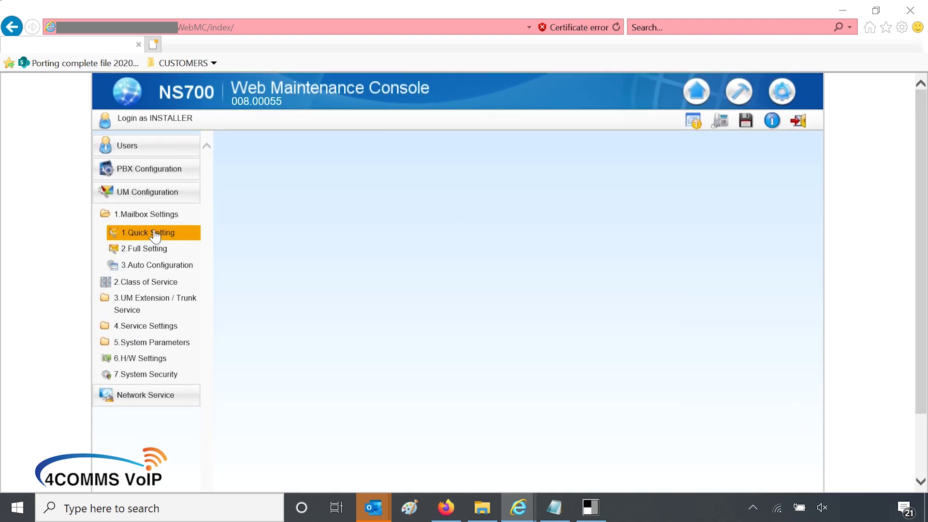
pyautogui.click(147, 217)
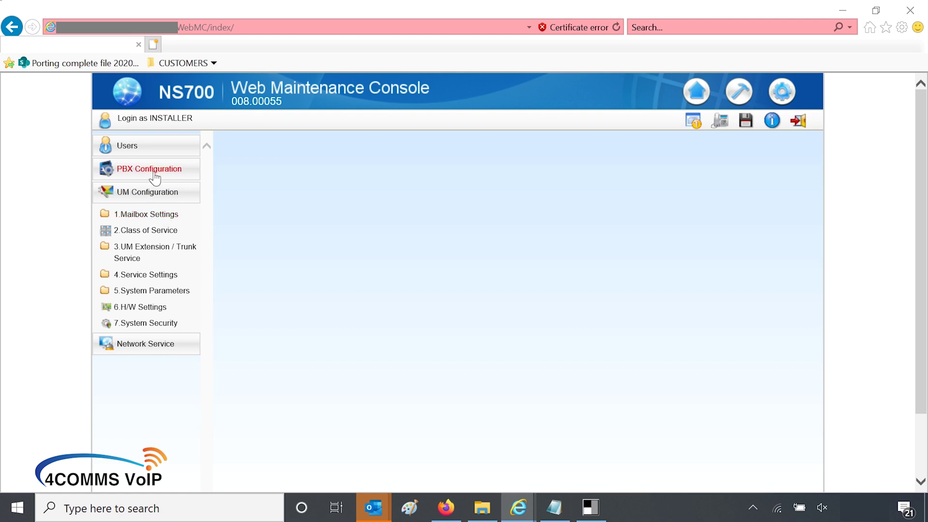
pyautogui.click(154, 178)
pyautogui.click(136, 228)
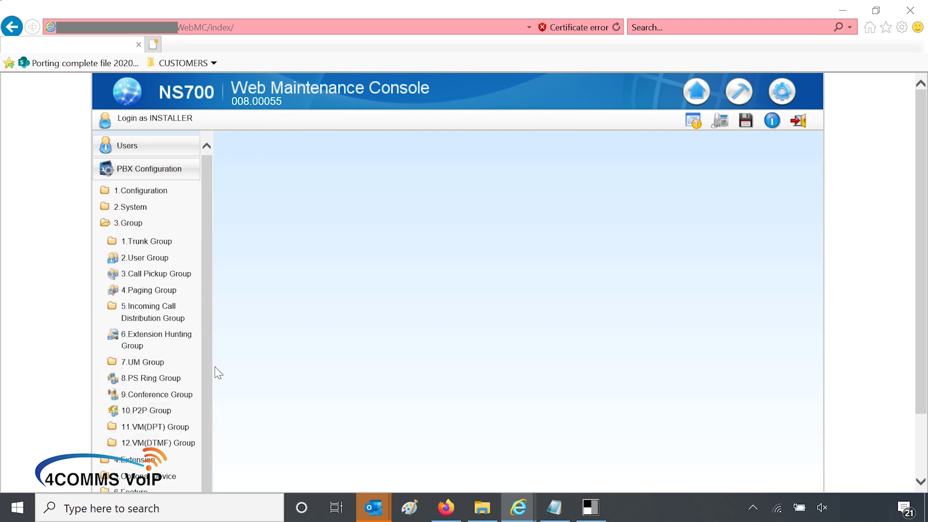
pyautogui.click(157, 364)
pyautogui.click(156, 398)
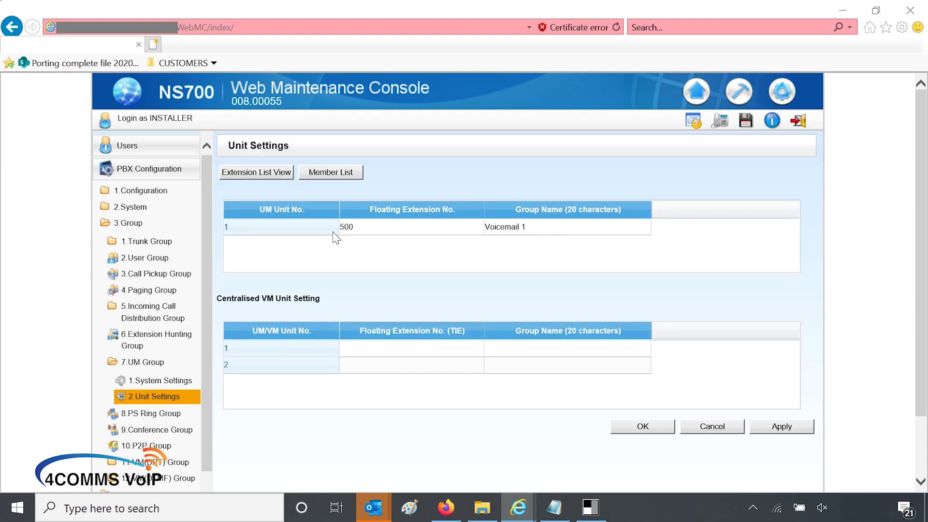
# Step: In Wired Extension FWD/DND, forward extension 101's Busy / No Answer calls to 500
pyautogui.click(122, 223)
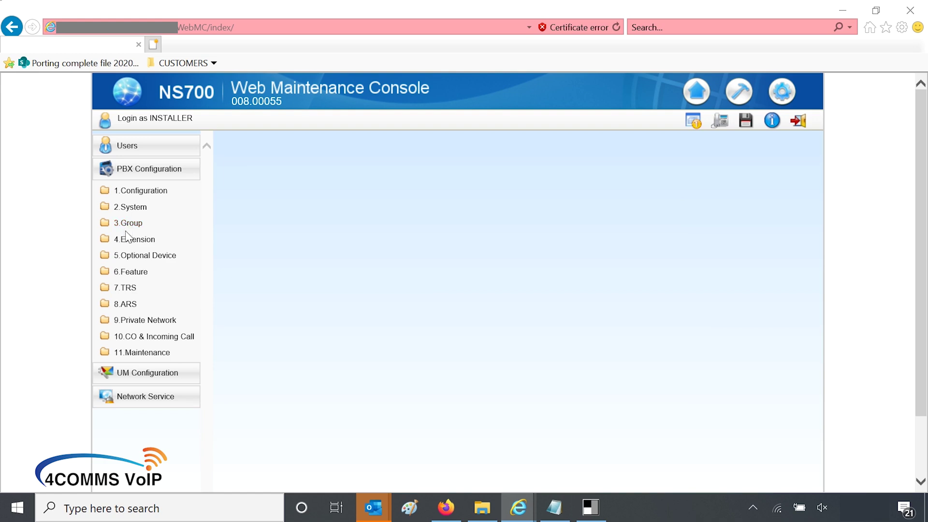
pyautogui.click(126, 240)
pyautogui.click(127, 259)
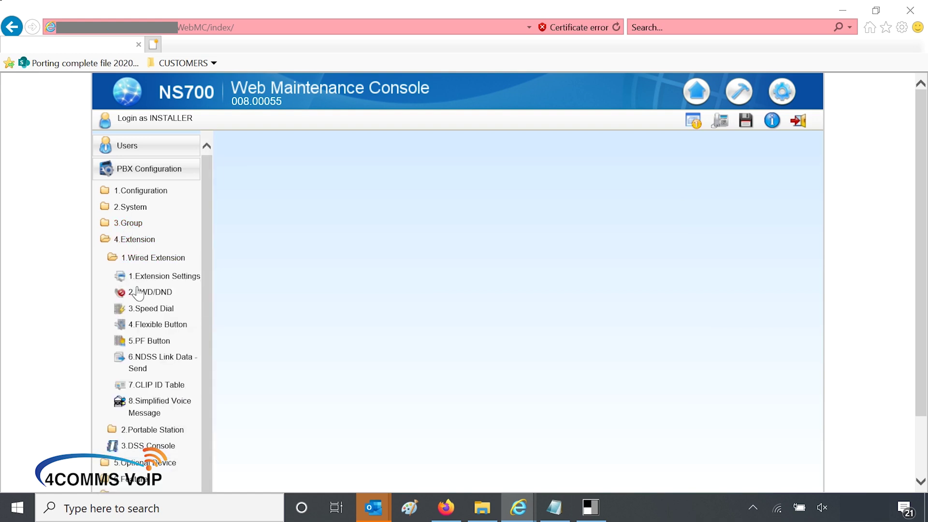
pyautogui.click(138, 292)
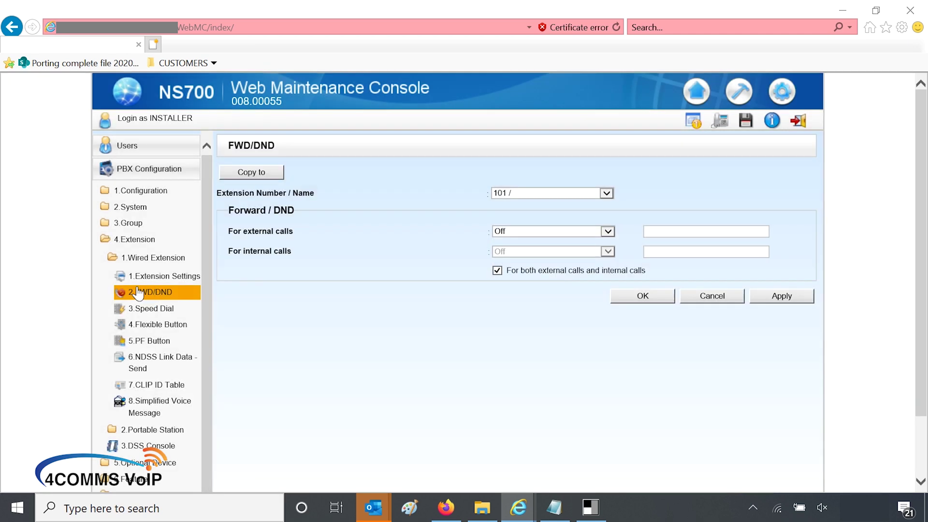
pyautogui.click(517, 232)
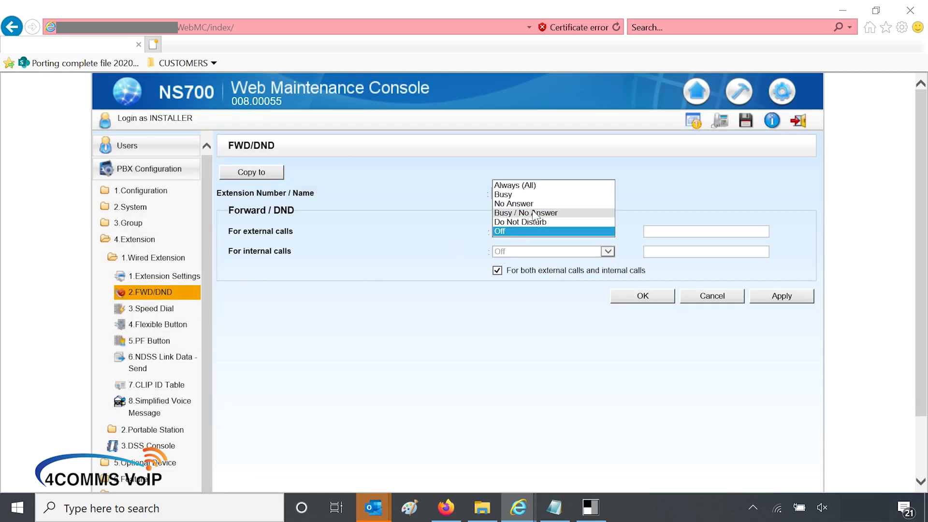
pyautogui.click(534, 214)
pyautogui.click(675, 231)
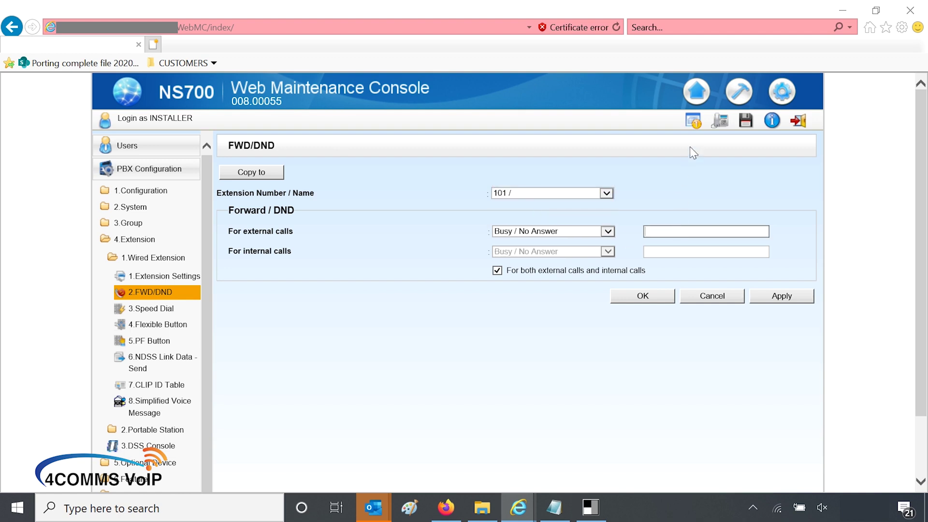
pyautogui.write('500')
pyautogui.click(627, 297)
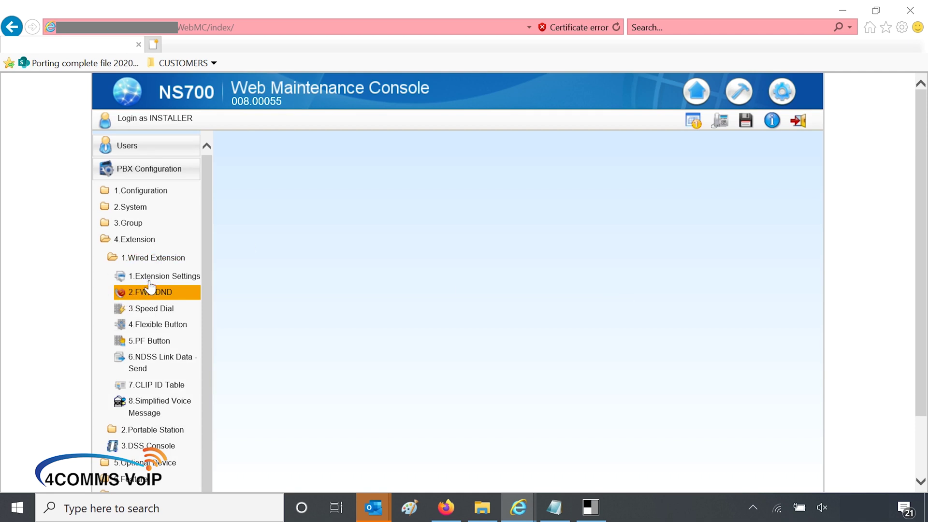
# Step: On the FWD / DND tab, change extension 101's FWD No Answer Time from 15 to 20 seconds and confirm
pyautogui.click(150, 281)
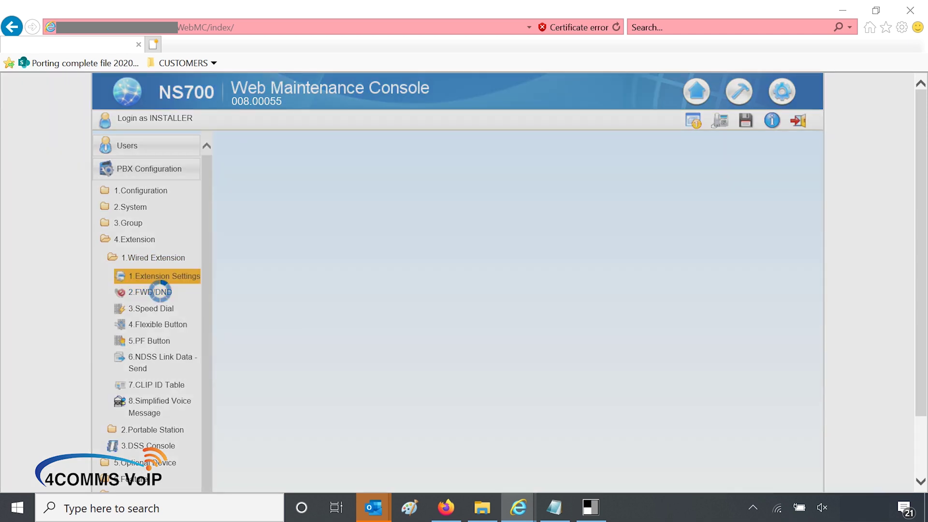
pyautogui.scroll(-2, 149, 282)
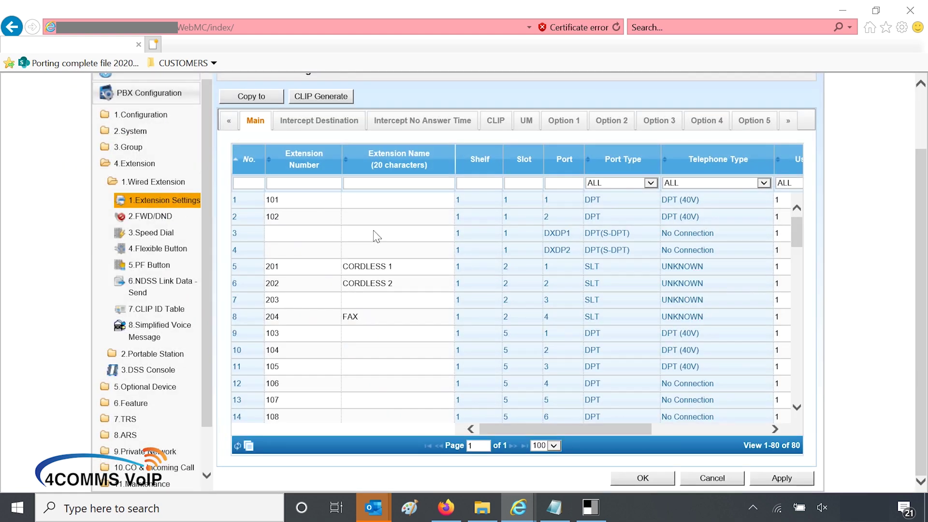
pyautogui.click(242, 200)
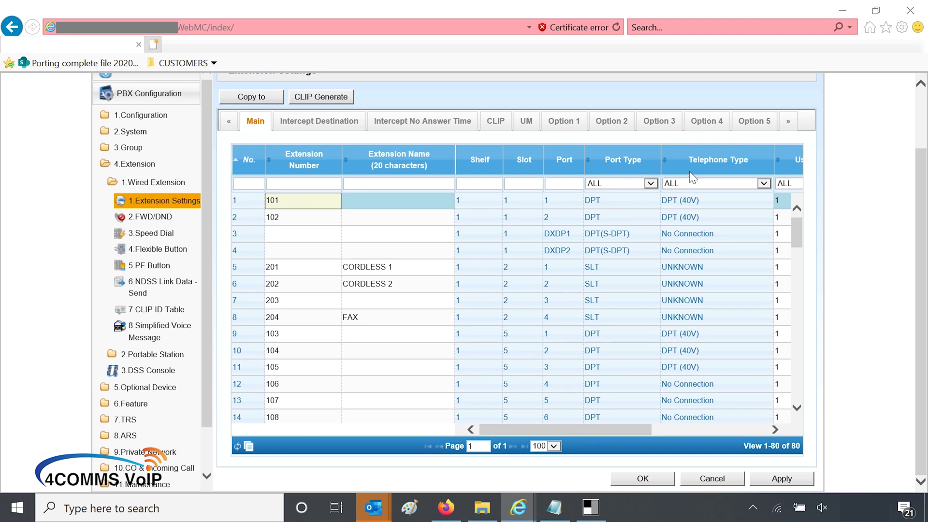
pyautogui.click(788, 125)
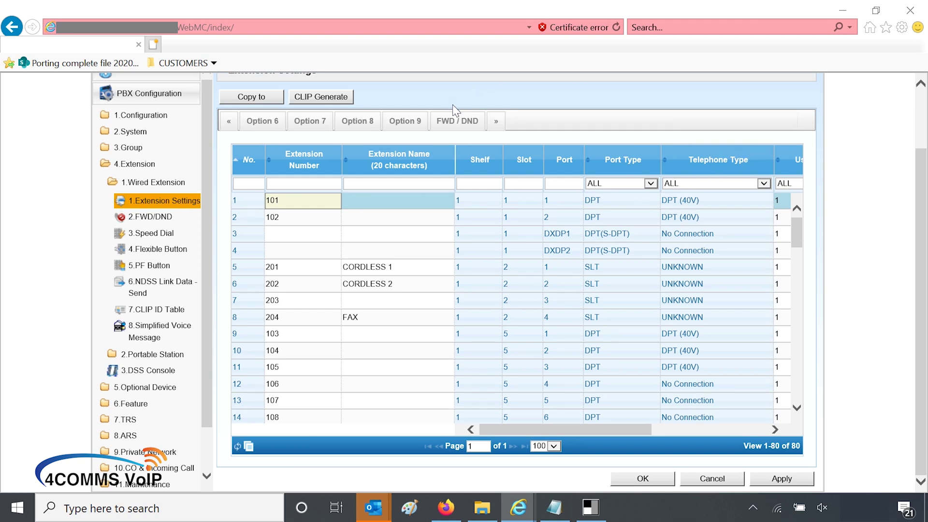
pyautogui.click(453, 122)
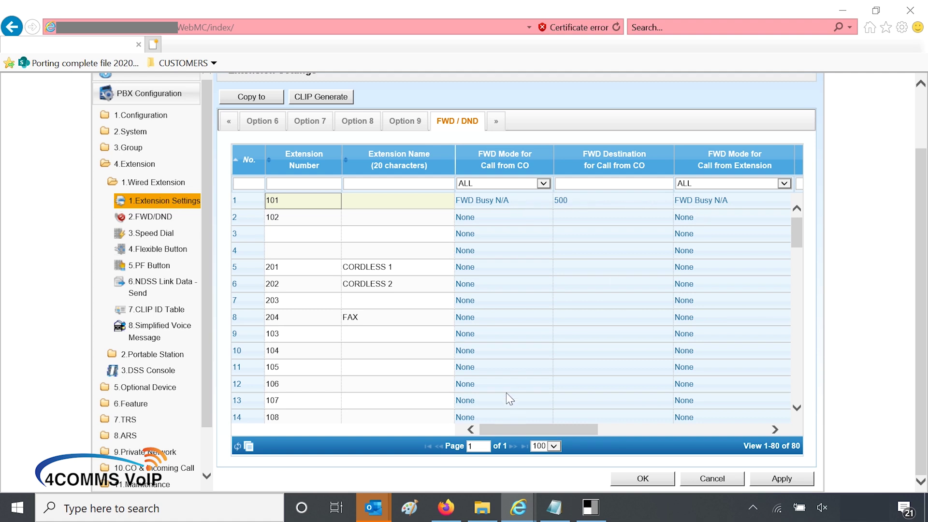
pyautogui.moveTo(512, 428); pyautogui.dragTo(634, 437)
pyautogui.click(591, 202)
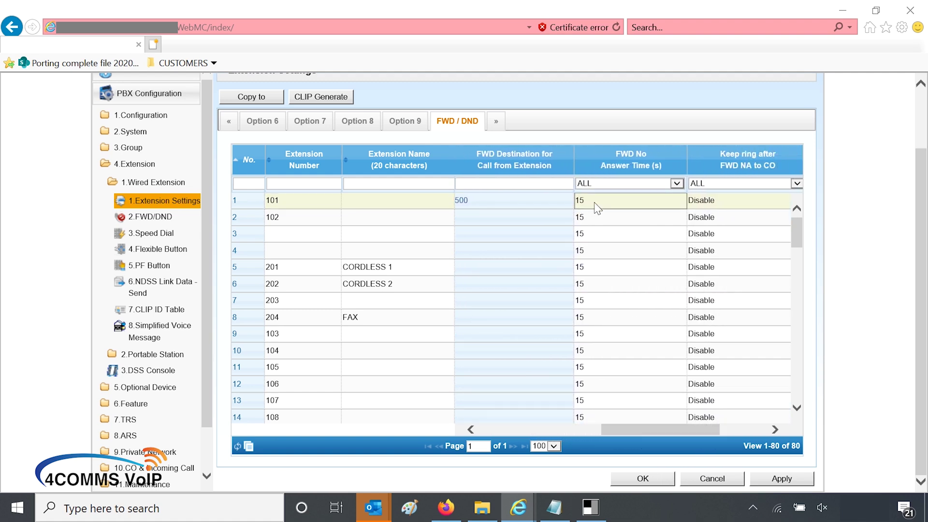
pyautogui.click(595, 203)
pyautogui.click(597, 207)
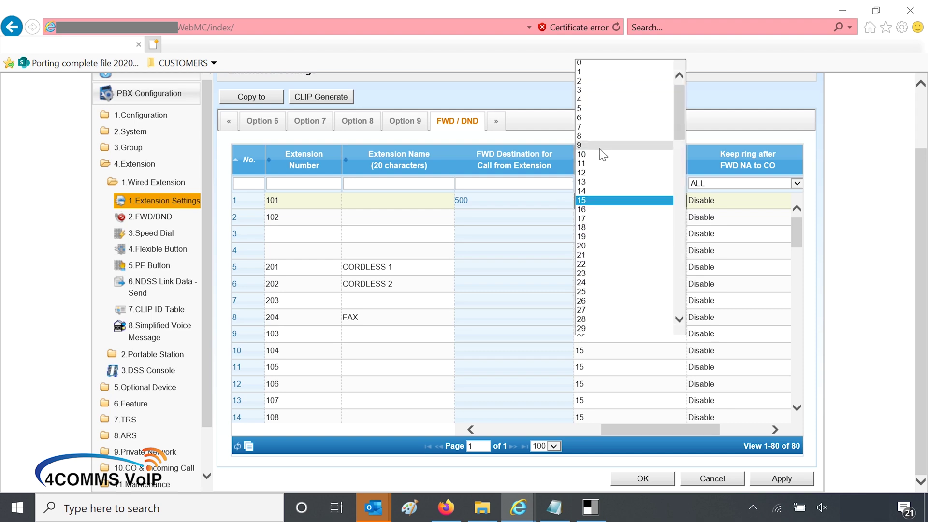
pyautogui.click(601, 246)
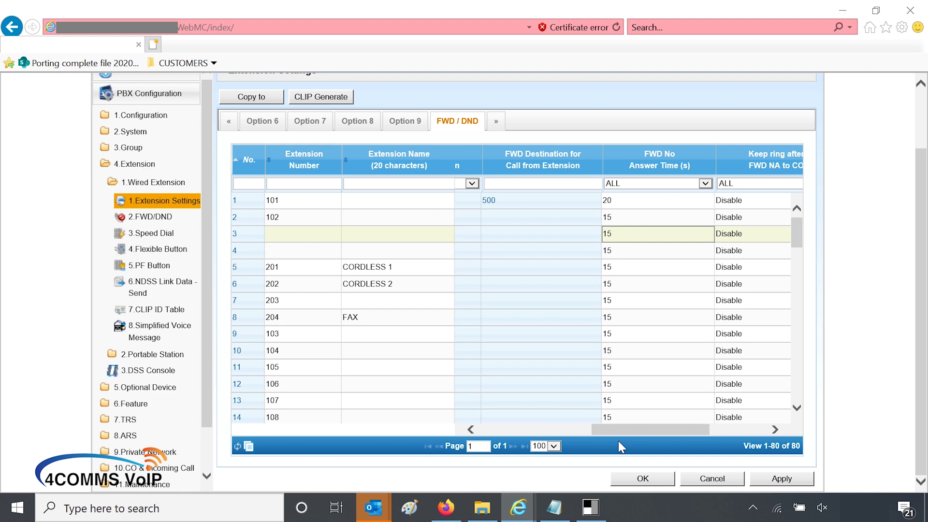
pyautogui.click(626, 483)
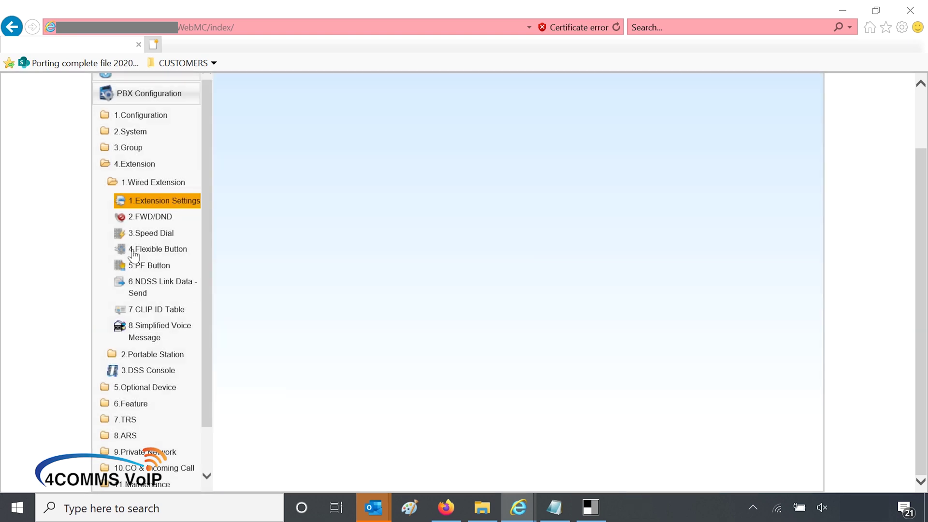
# Step: Save the PBX system data and acknowledge the success message
pyautogui.scroll(2, 432, 207)
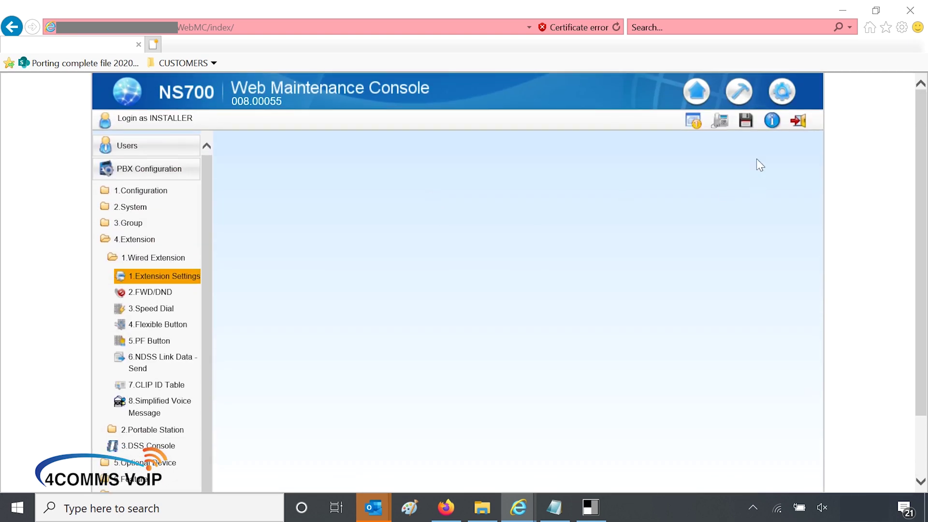
pyautogui.click(746, 123)
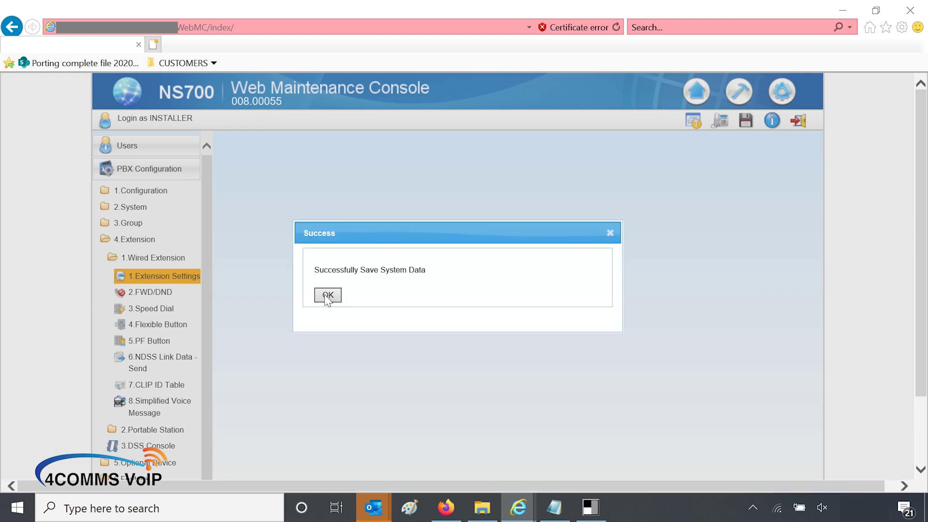
pyautogui.click(328, 296)
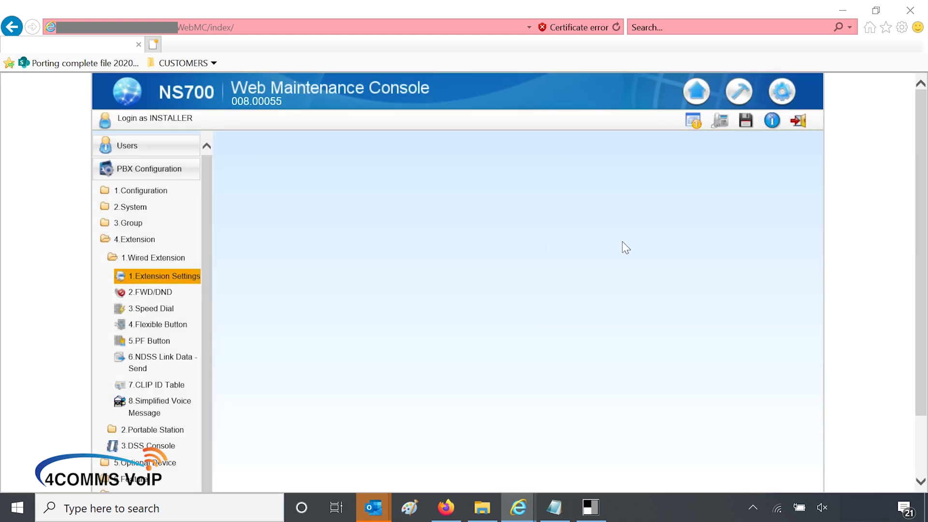
# Step: Log out of the NS700 Web Maintenance Console
pyautogui.click(801, 130)
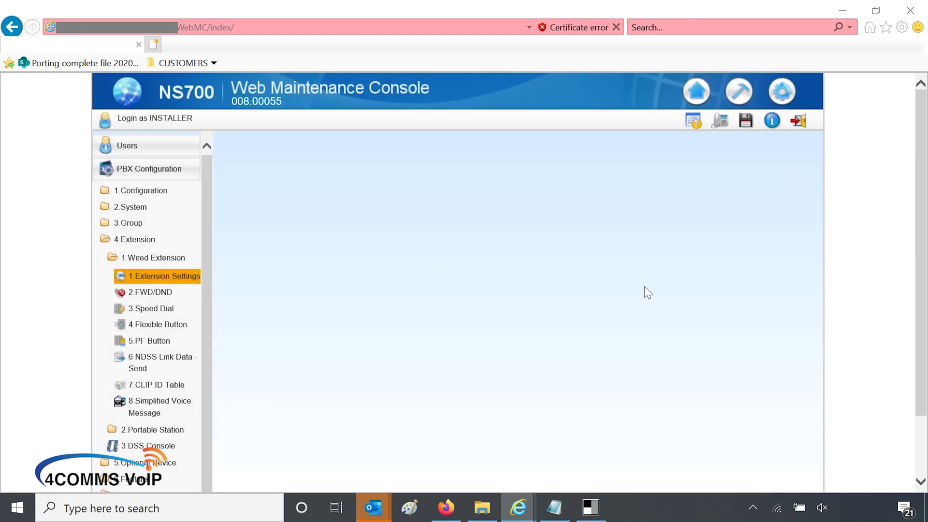